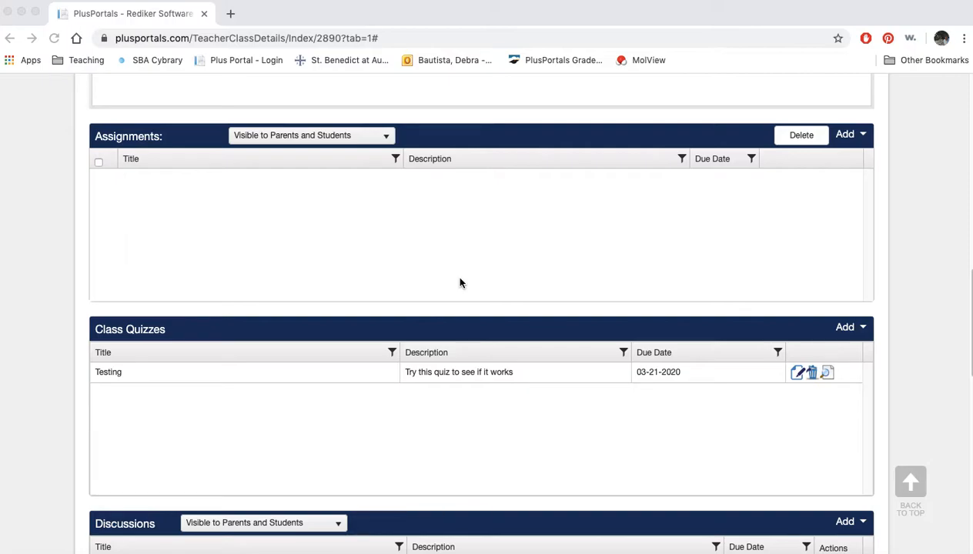
# Start a new quiz in the Class Quizzes section of the Astronomy class
pyautogui.scroll(10, 460, 283)
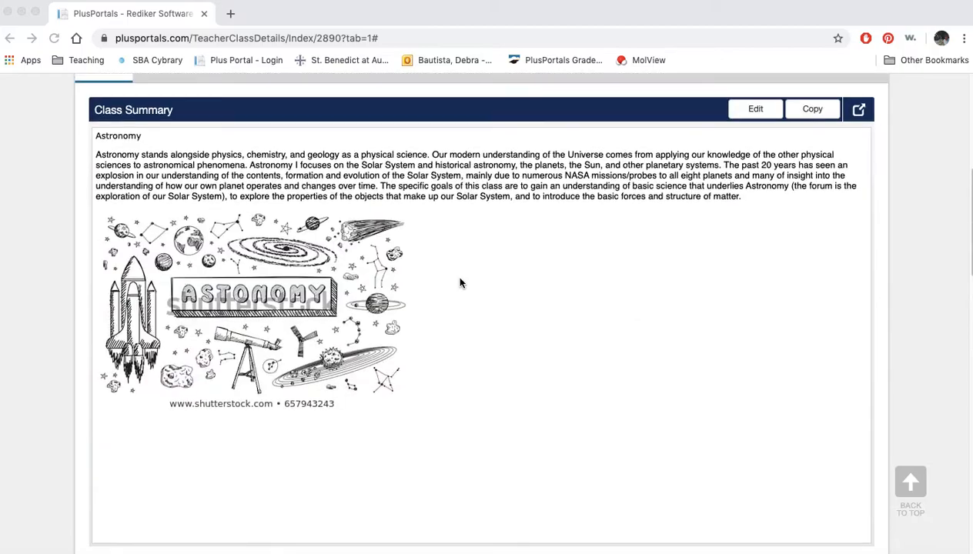
pyautogui.scroll(3, 460, 283)
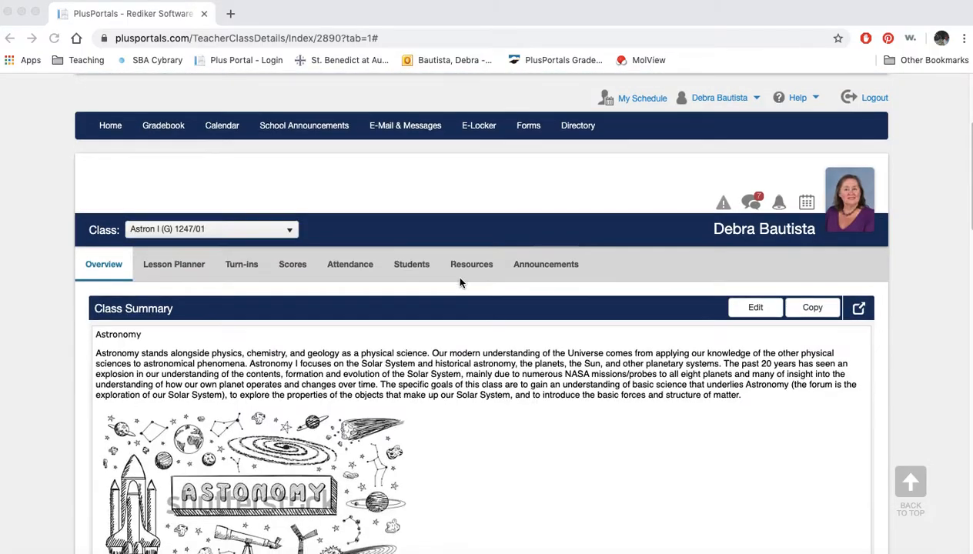
pyautogui.scroll(-15, 461, 284)
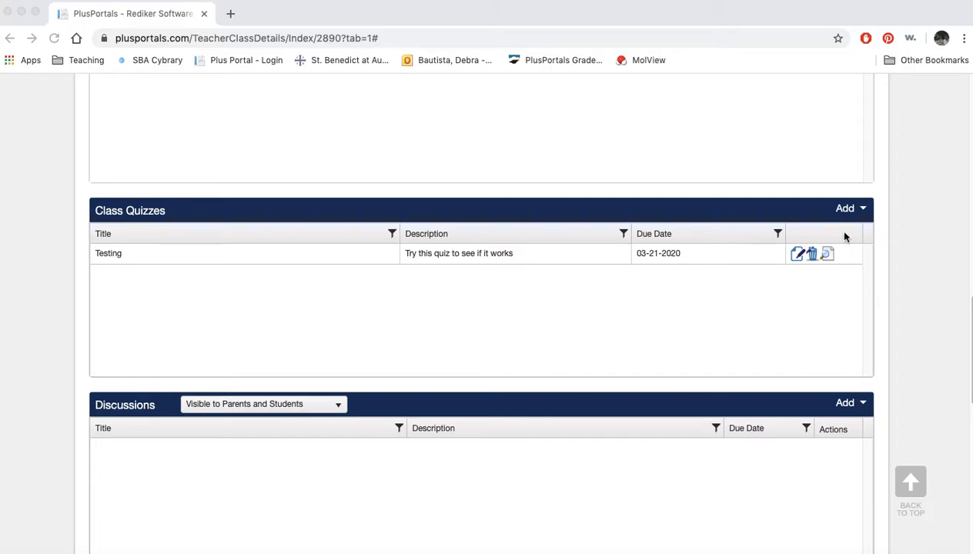
pyautogui.click(864, 211)
pyautogui.click(862, 210)
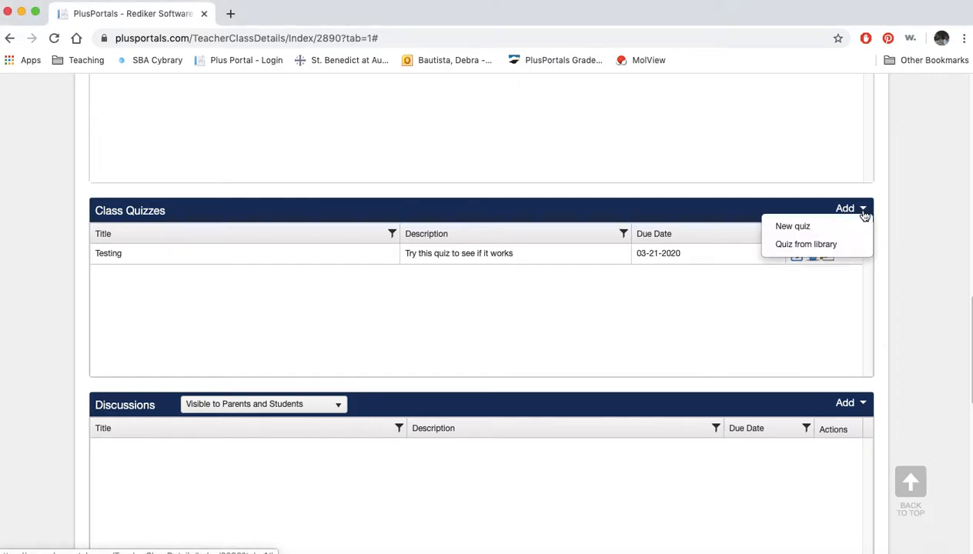
pyautogui.click(808, 228)
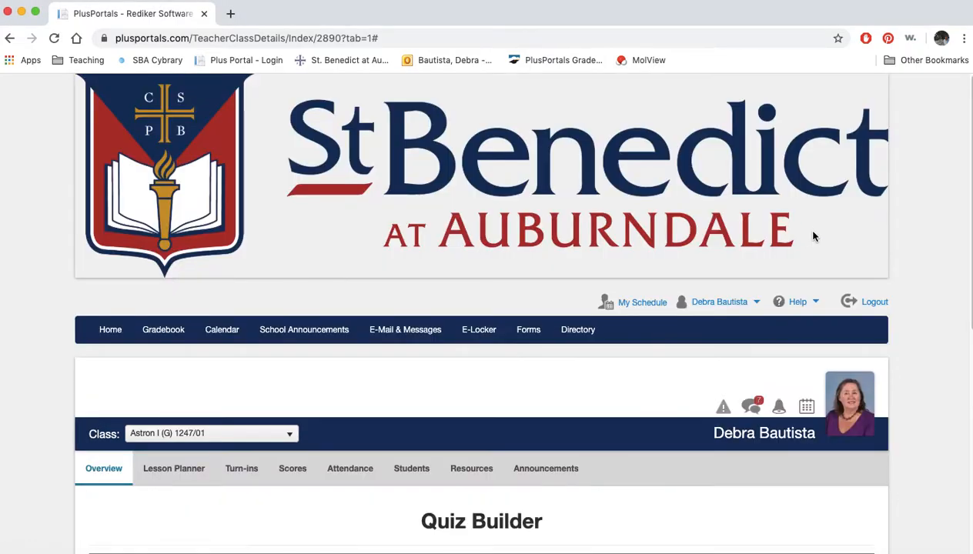
# Title the quiz "Test 2" and enter the description "Seeing how this works. Don't do!"
pyautogui.scroll(-5, 923, 361)
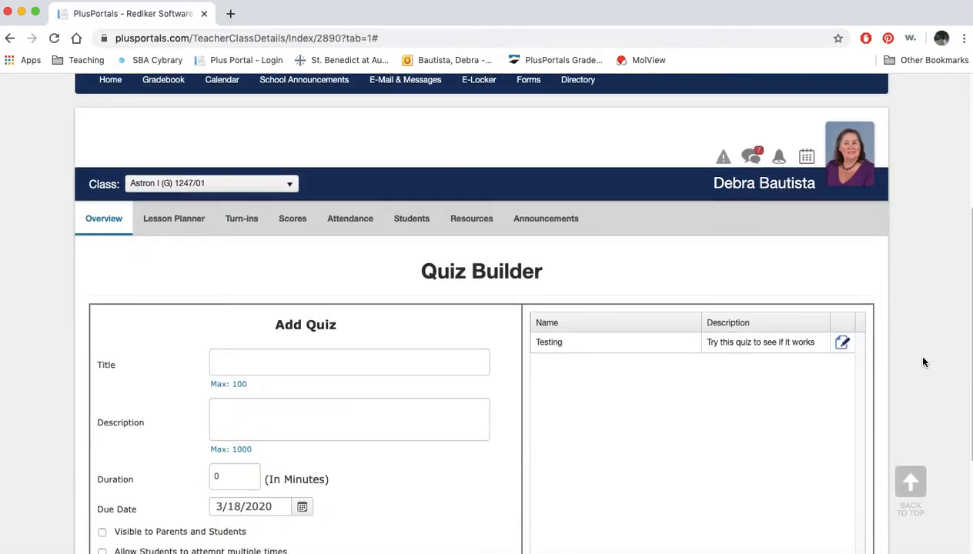
pyautogui.scroll(-1, 924, 361)
pyautogui.click(239, 297)
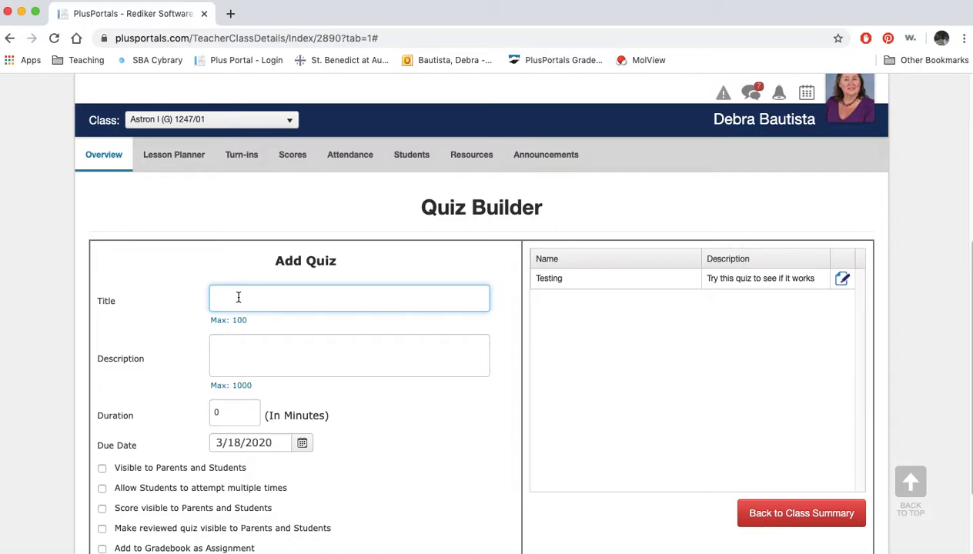
pyautogui.write('Test 2')
pyautogui.click(233, 349)
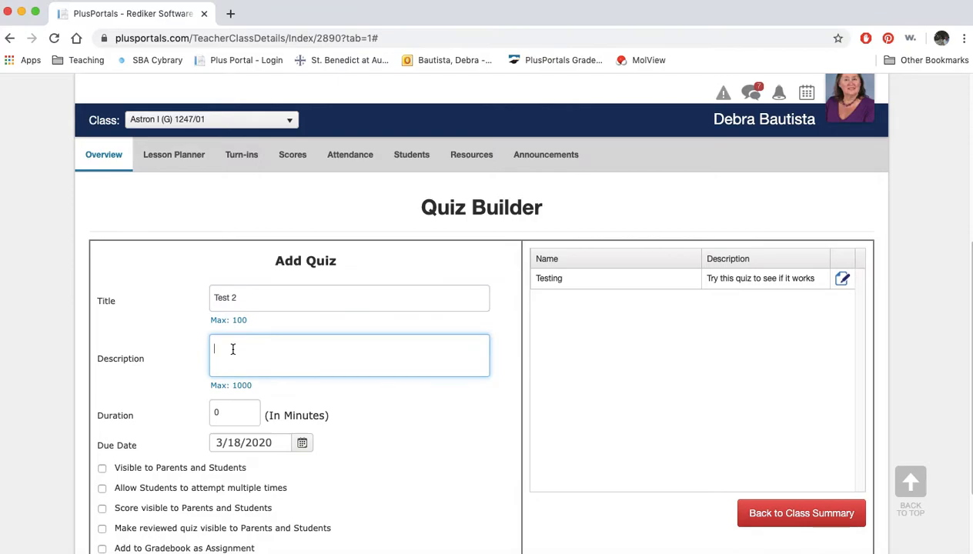
pyautogui.write("Seeing how this works.  Don't do!")
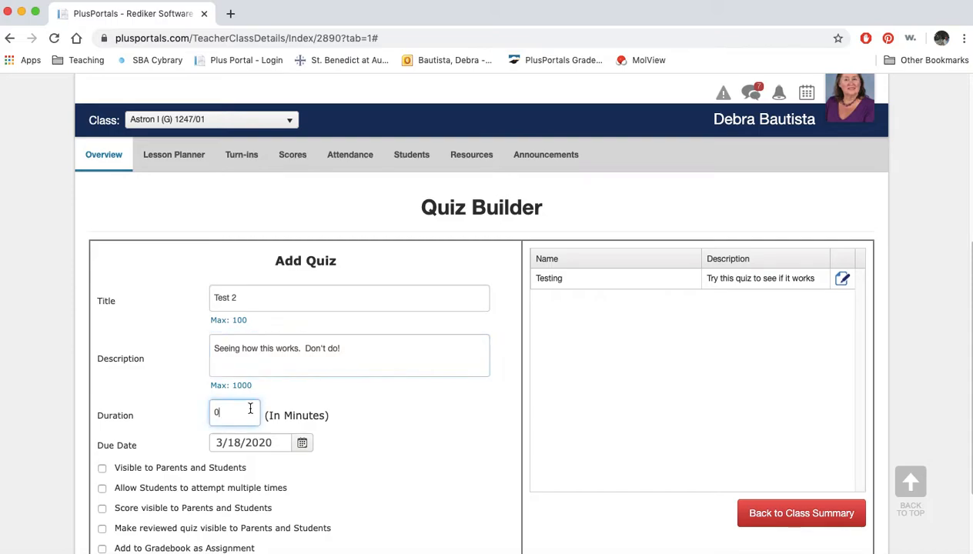
# Set the quiz duration to 30 minutes and the due date to 3/21/2020
pyautogui.click(248, 407)
pyautogui.press('BackSpace')
pyautogui.write('30')
pyautogui.scroll(-2, 426, 464)
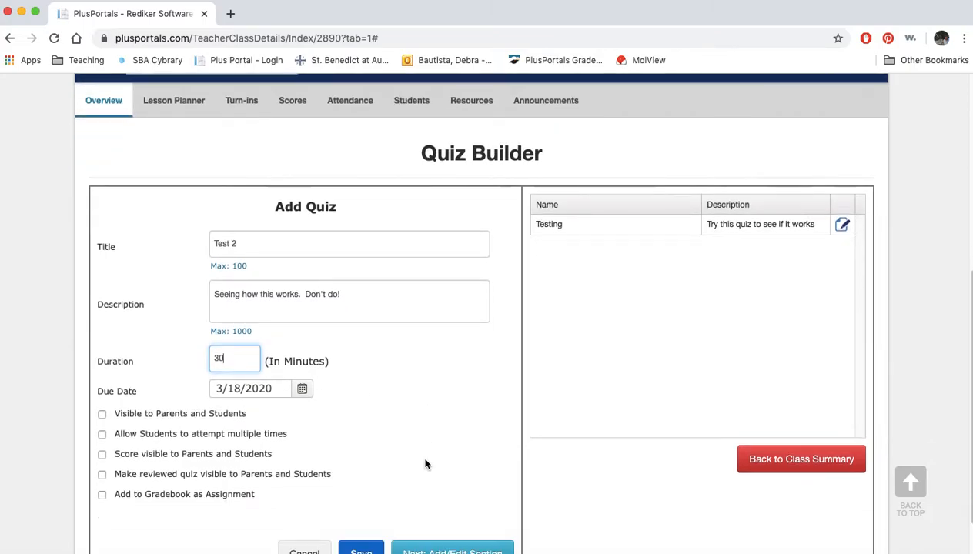
pyautogui.scroll(-1, 425, 462)
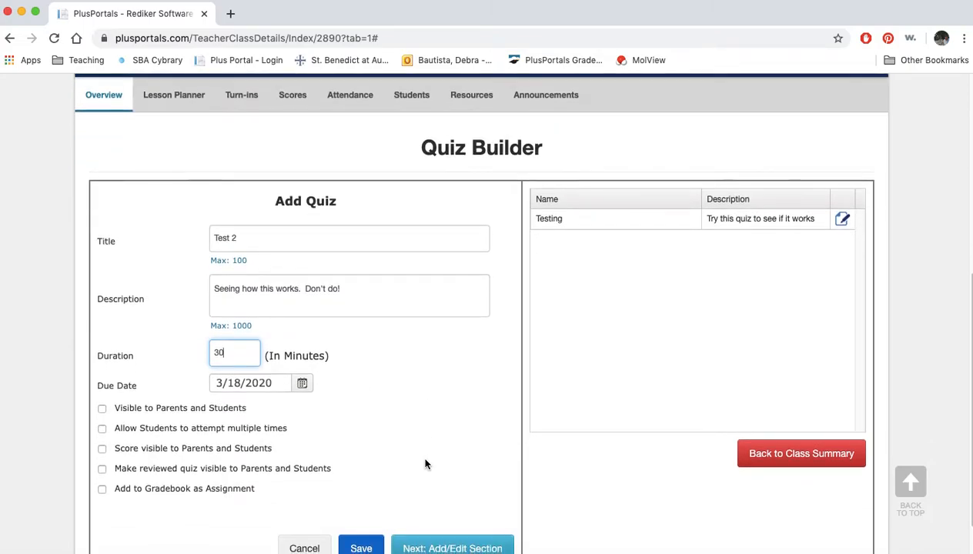
pyautogui.click(302, 378)
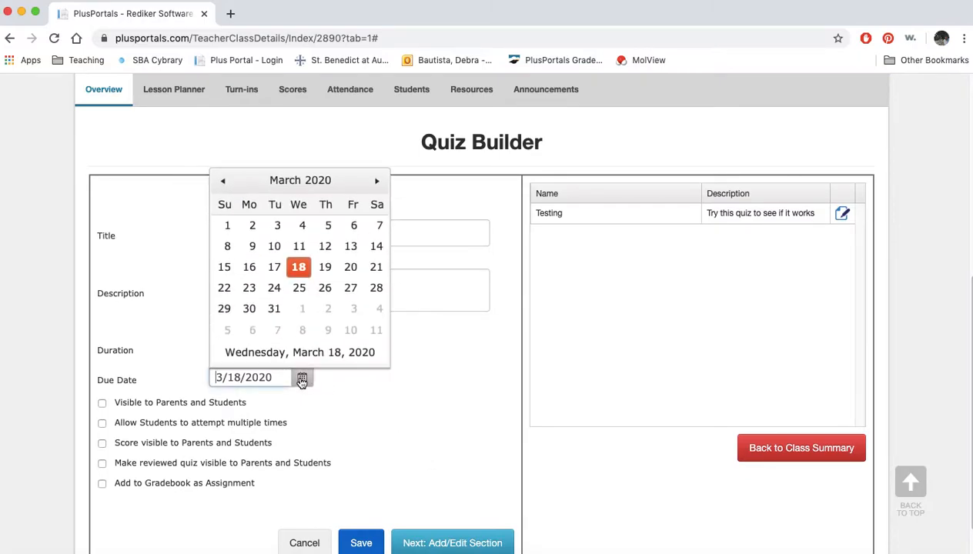
pyautogui.click(376, 267)
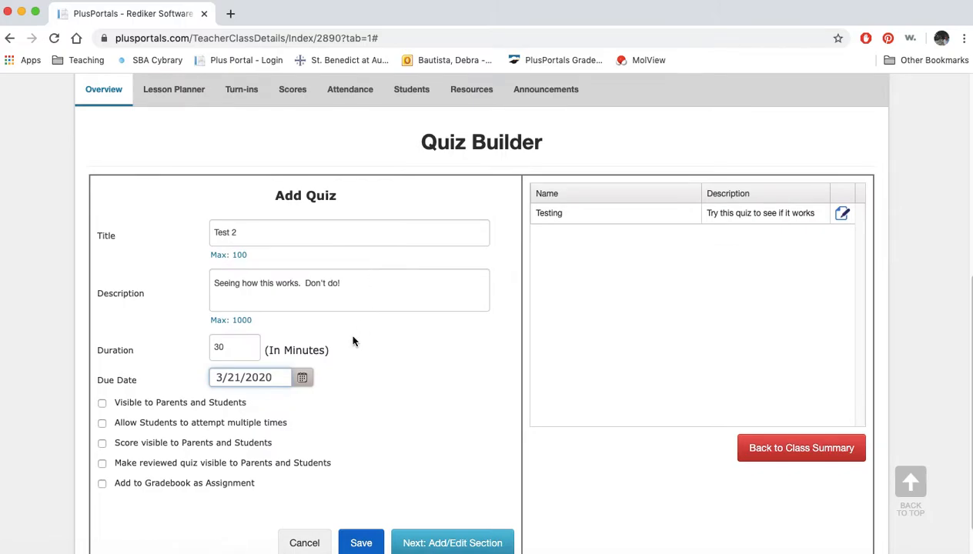
# Make the quiz visible to parents and students with a publish date of 3/19/2020
pyautogui.click(102, 405)
pyautogui.click(263, 424)
pyautogui.click(302, 427)
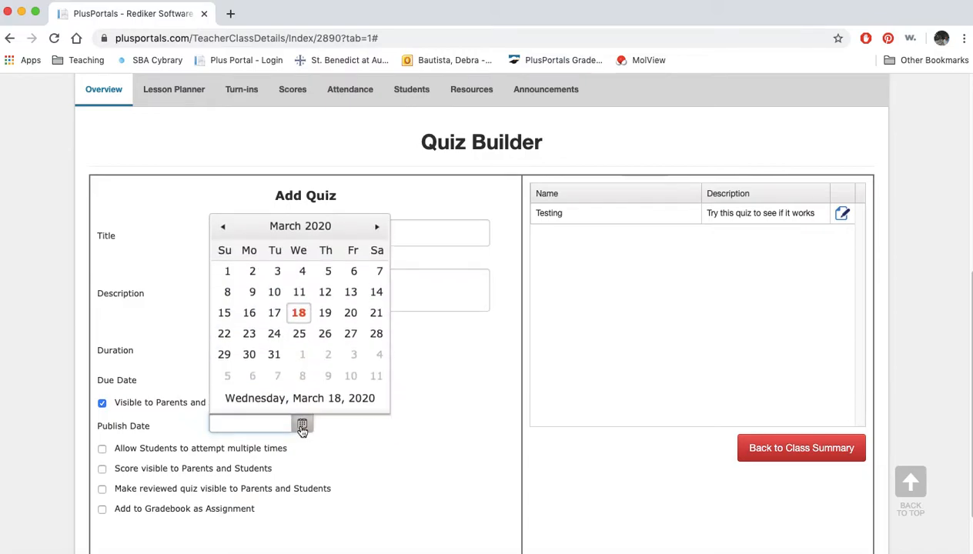
pyautogui.click(316, 317)
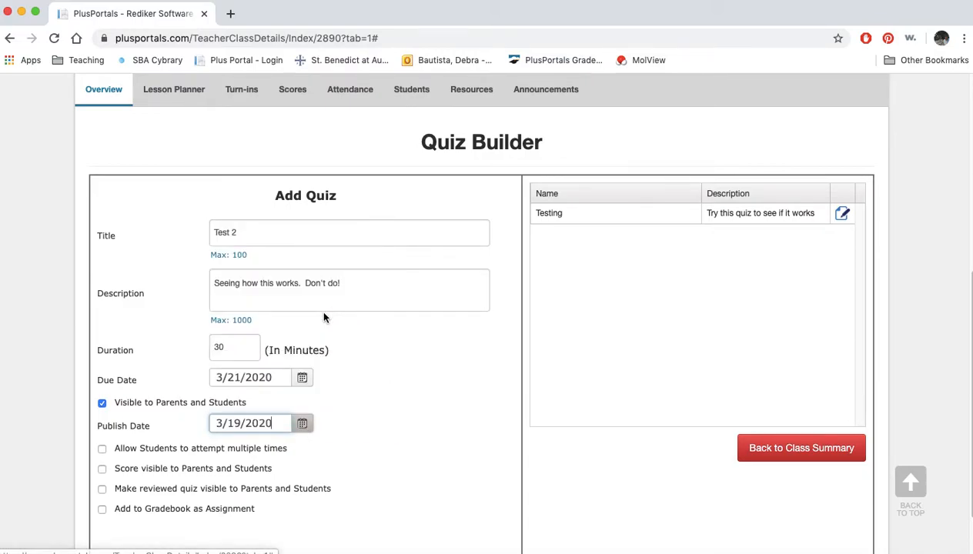
# Make the score and the reviewed quiz visible to parents and students, and add the quiz to the gradebook, leaving multiple attempts disallowed
pyautogui.click(103, 450)
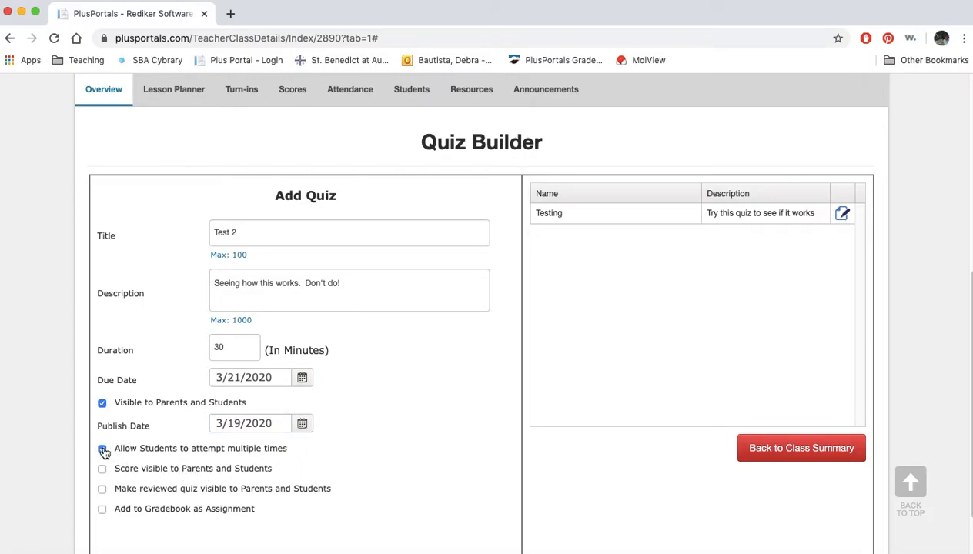
pyautogui.click(103, 451)
pyautogui.click(104, 470)
pyautogui.click(102, 490)
pyautogui.click(103, 511)
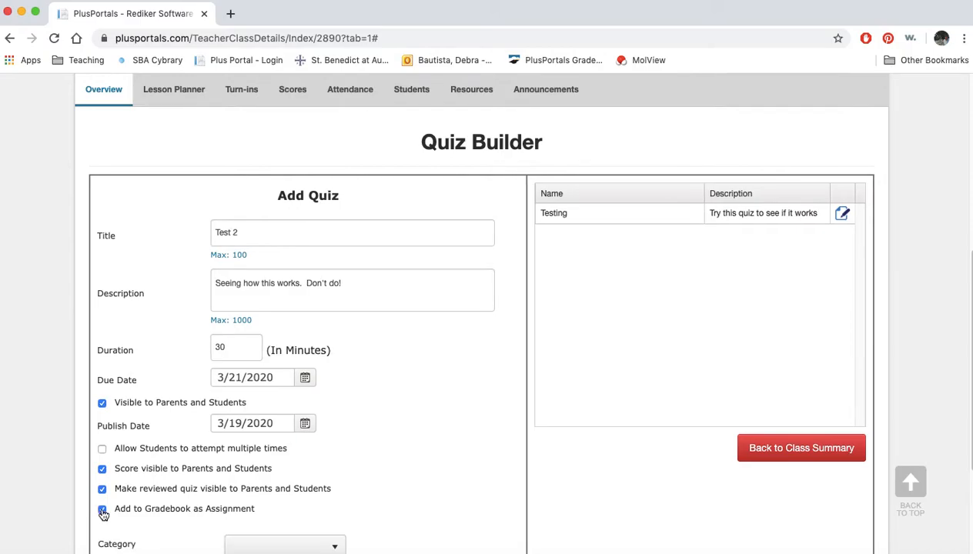
# Set the gradebook category to Homework, the marking period to the fourth and the maximum possible points to 10, and save the quiz
pyautogui.scroll(-5, 455, 467)
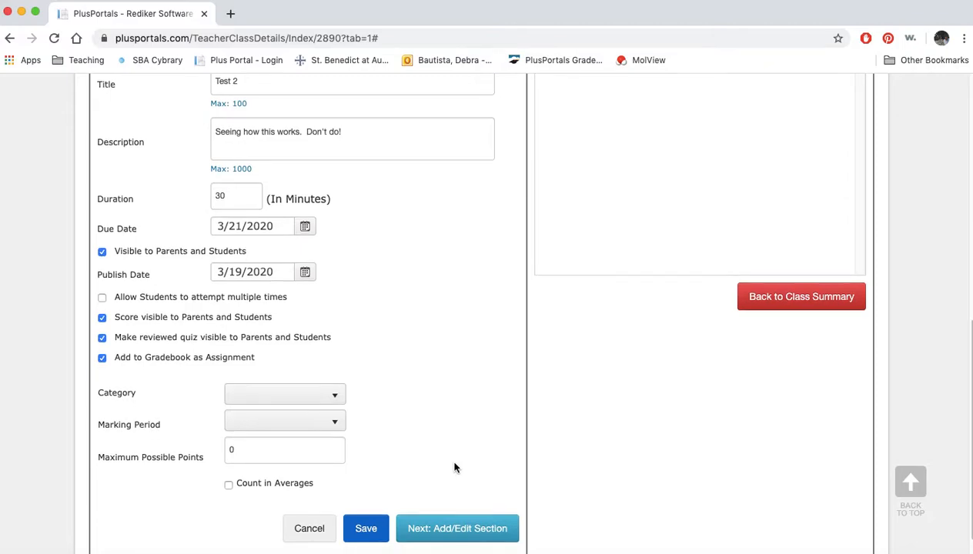
pyautogui.click(339, 399)
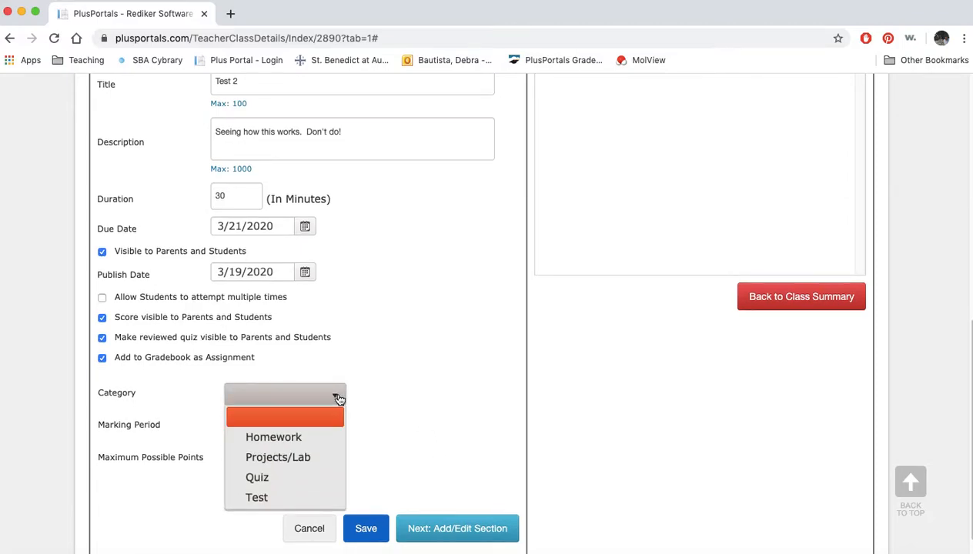
pyautogui.click(302, 443)
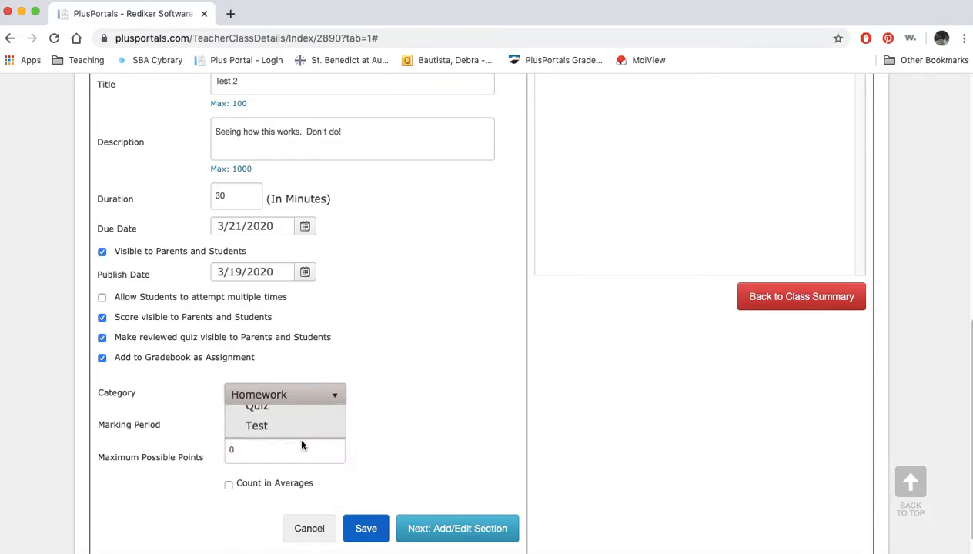
pyautogui.click(339, 429)
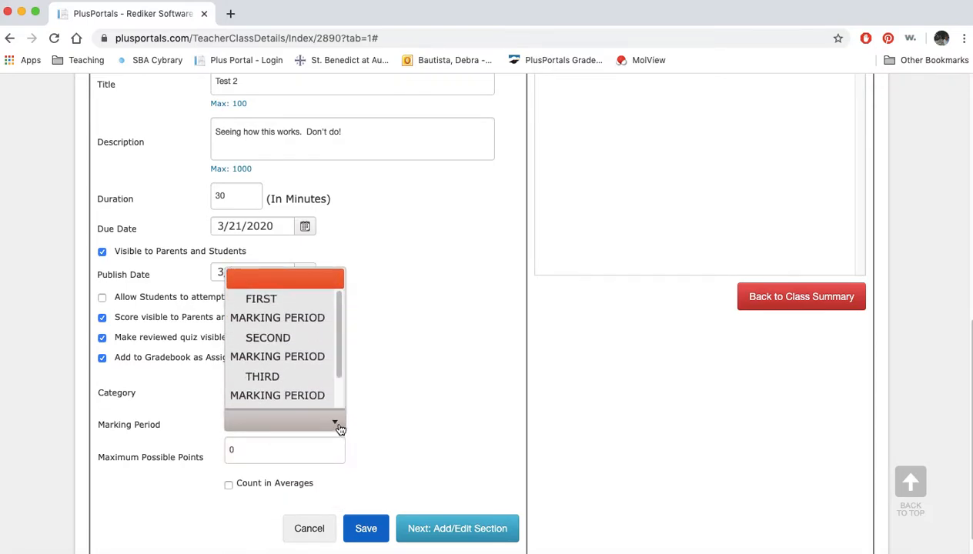
pyautogui.scroll(-1, 316, 397)
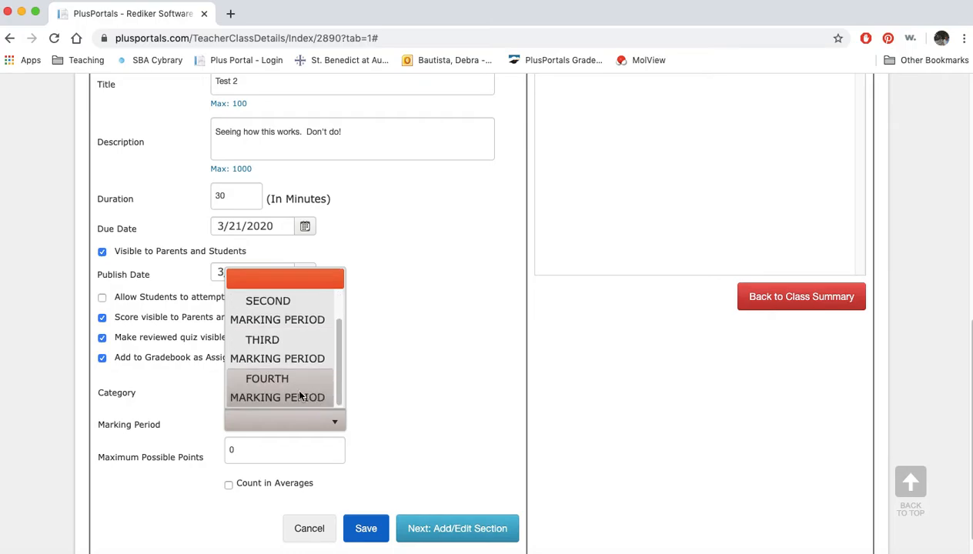
pyautogui.click(315, 397)
pyautogui.click(244, 452)
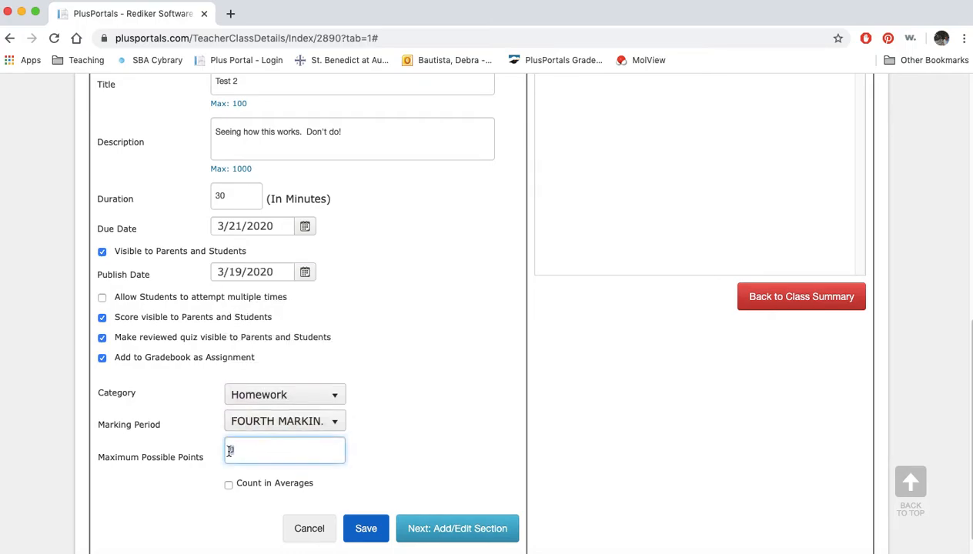
pyautogui.write('10')
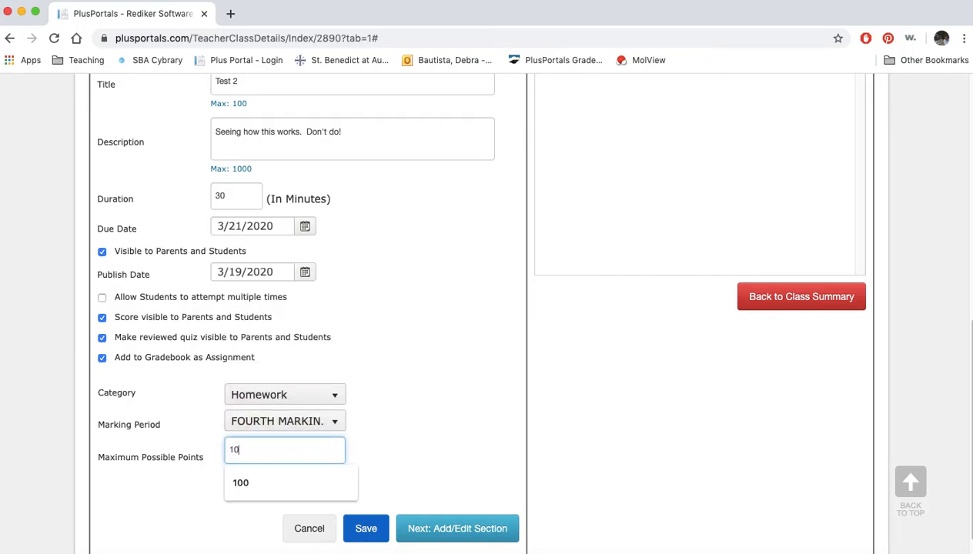
pyautogui.click(418, 445)
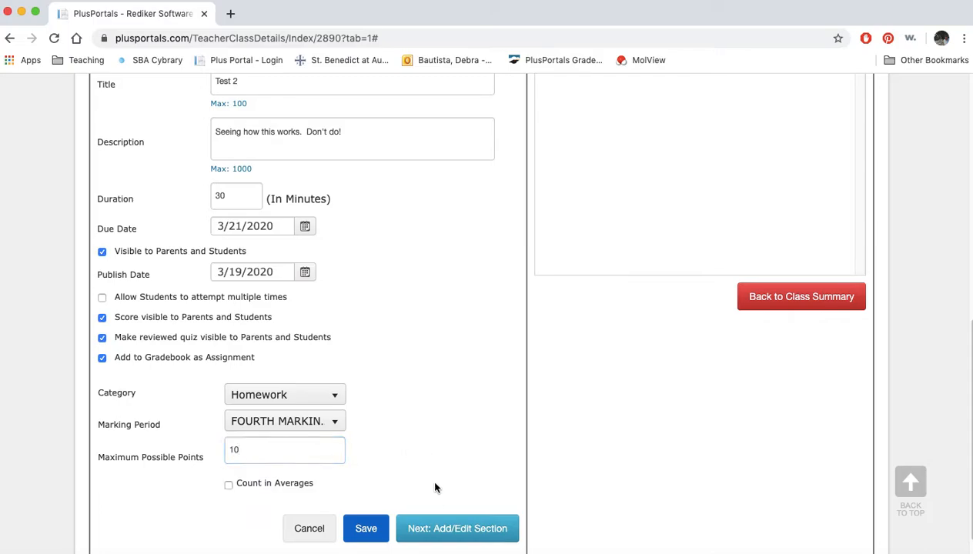
pyautogui.click(368, 530)
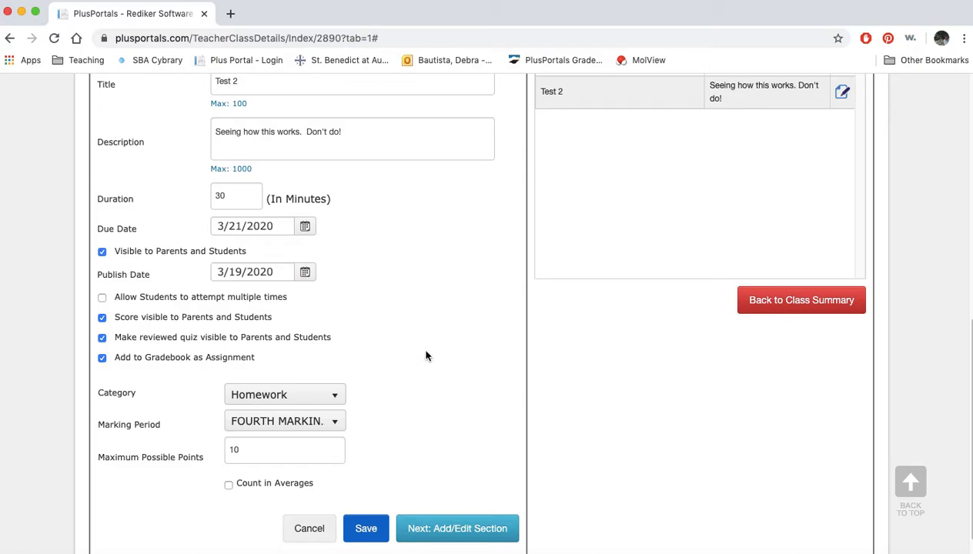
# Add a section to the quiz with the description "Questions" and save it
pyautogui.scroll(-1, 422, 385)
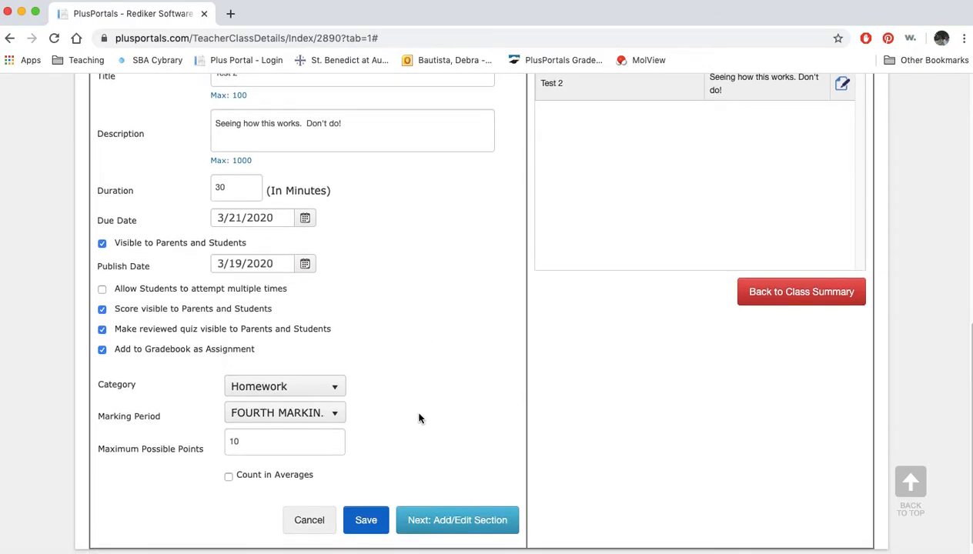
pyautogui.click(454, 528)
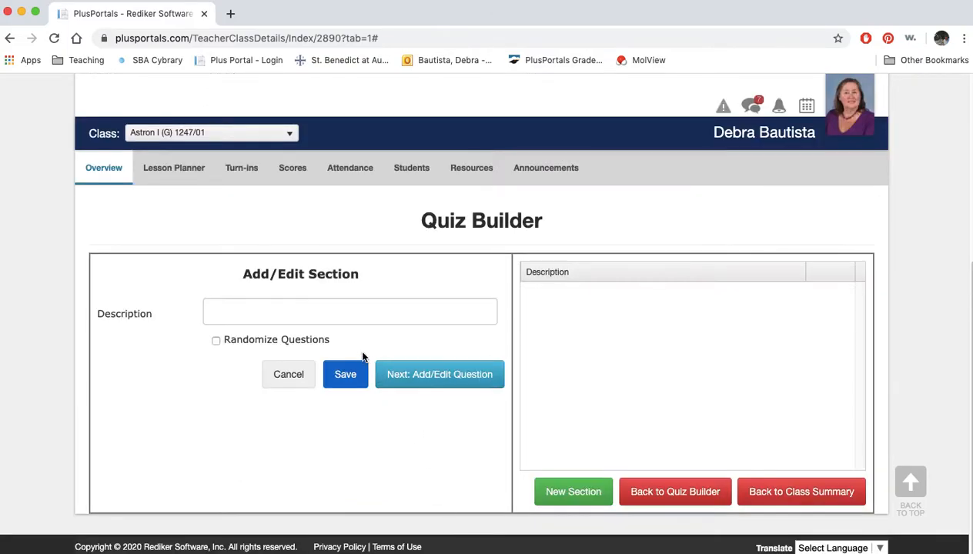
pyautogui.click(325, 312)
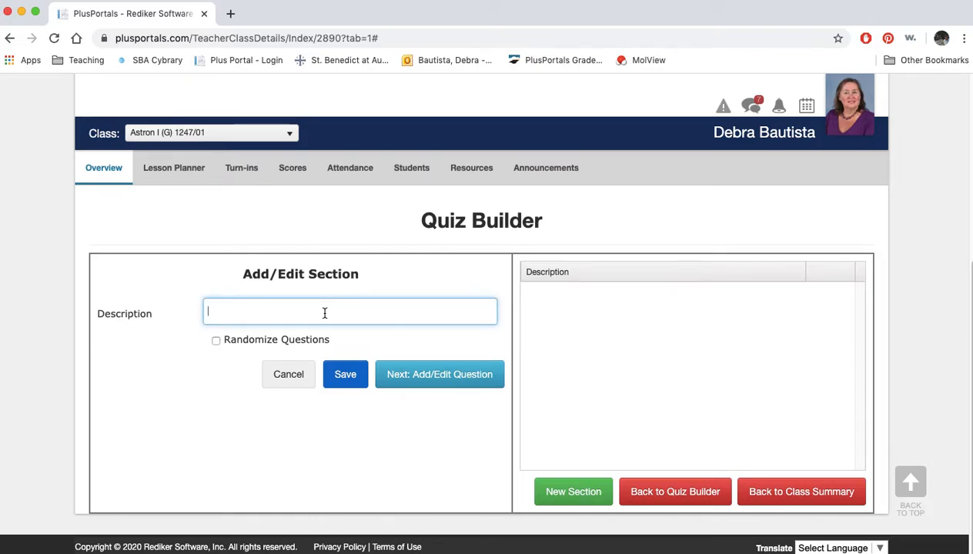
pyautogui.write('Questions')
pyautogui.click(344, 377)
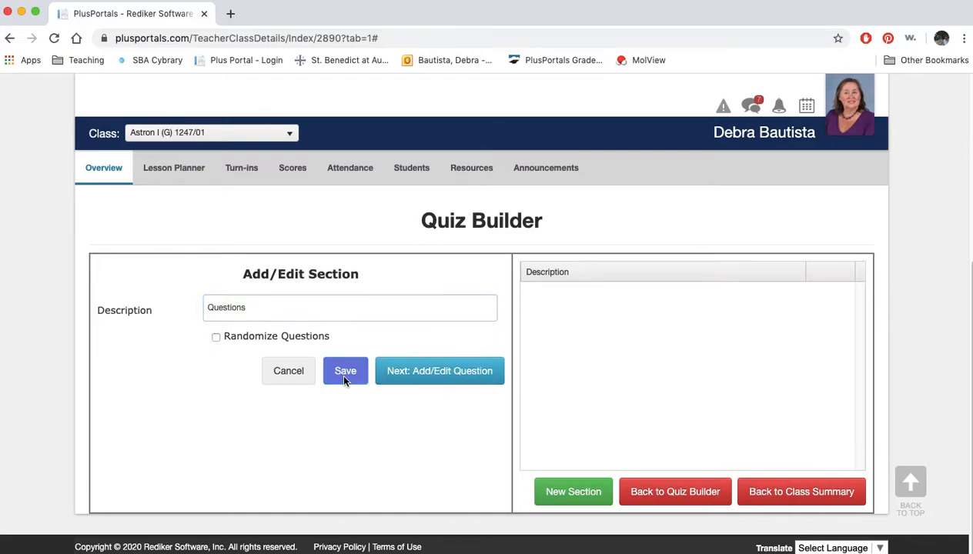
# Start adding a question to the section, with Multiple Choice Dropdown as its question type
pyautogui.click(444, 376)
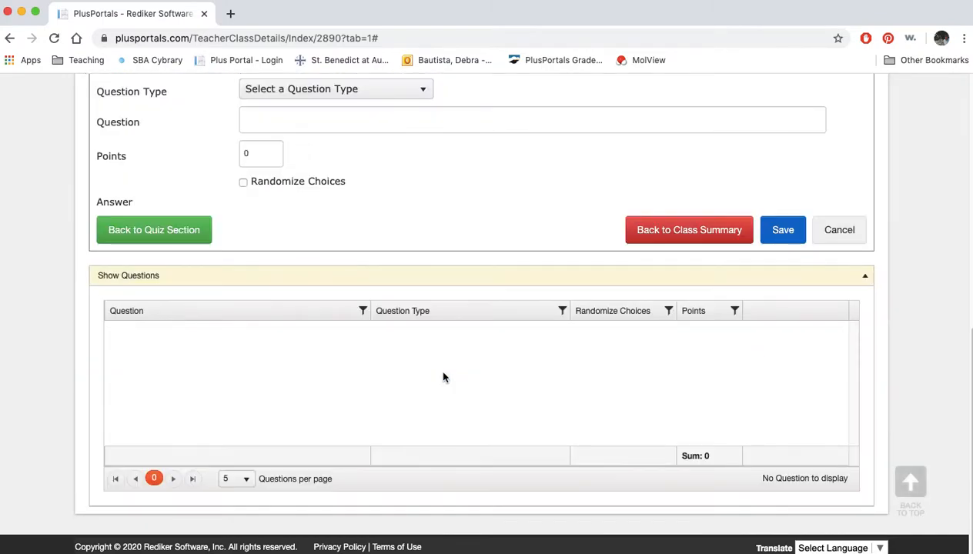
pyautogui.scroll(2, 443, 377)
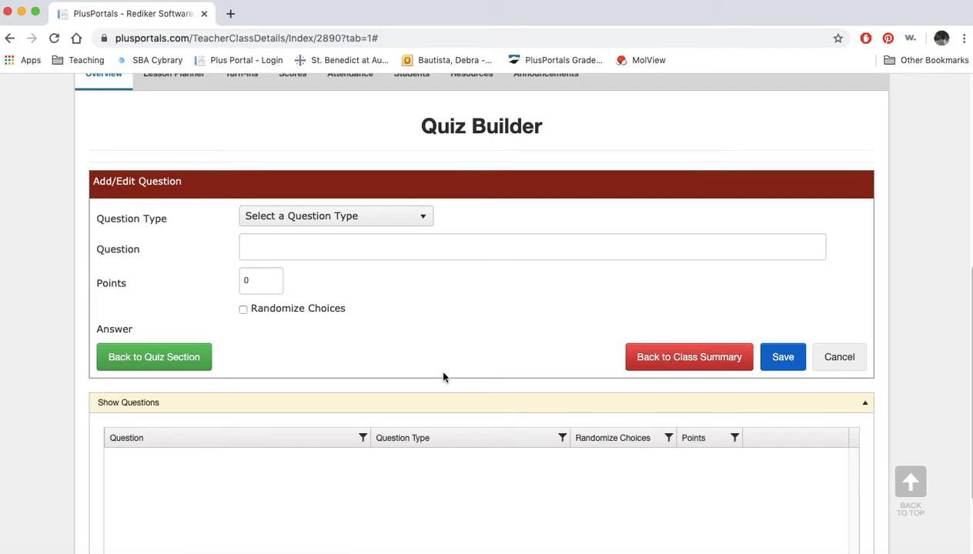
pyautogui.click(424, 219)
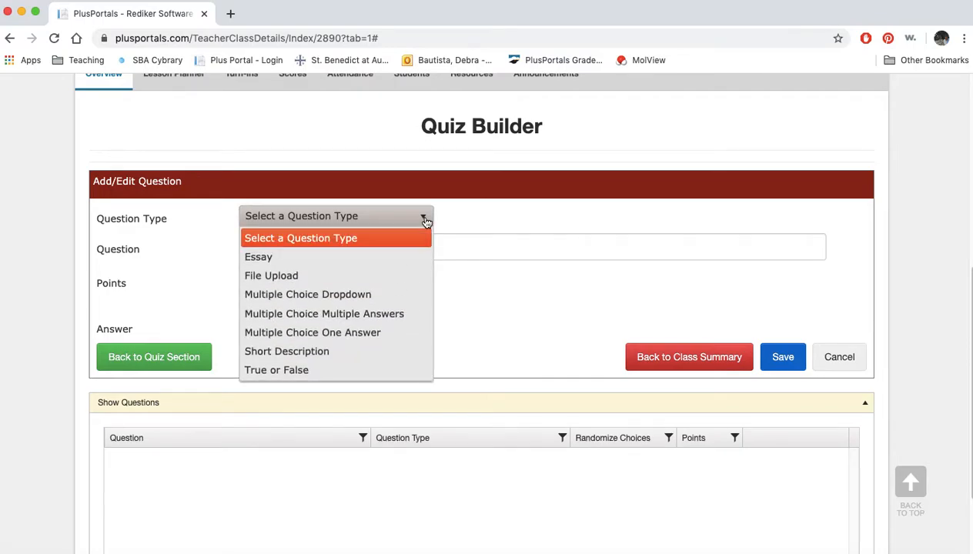
pyautogui.click(366, 296)
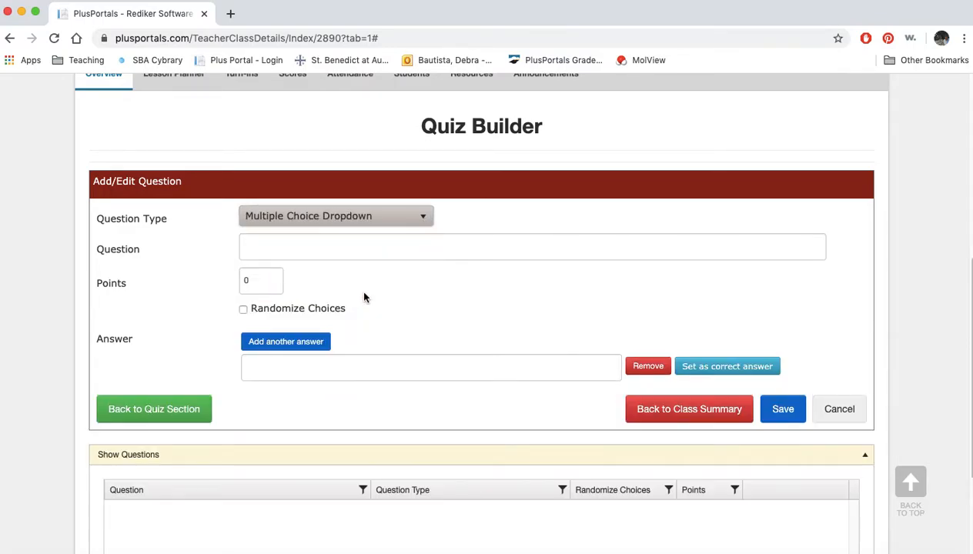
# Enter the question "Which of the following is a moon of Earth?", worth 2 points, with randomized choices
pyautogui.click(319, 245)
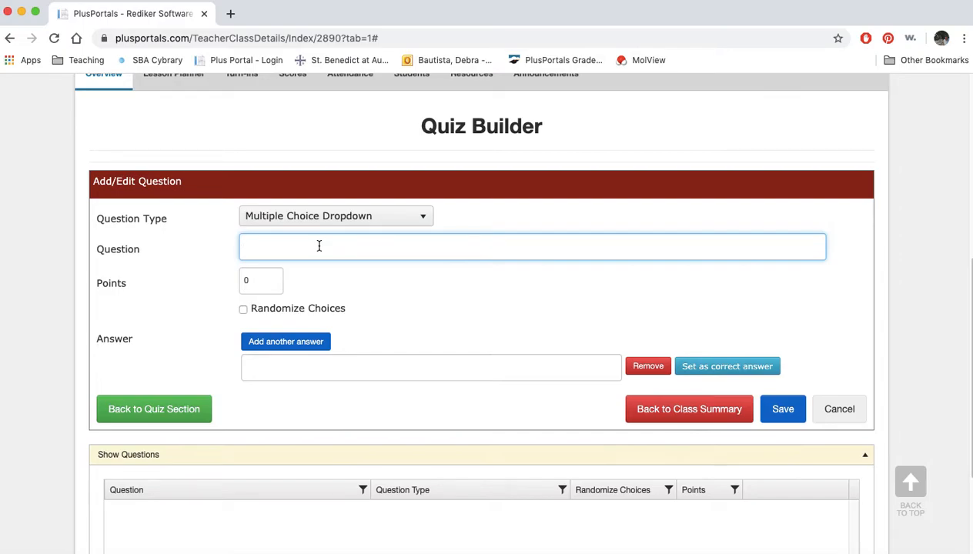
pyautogui.write('Which of the following is a moon of ')
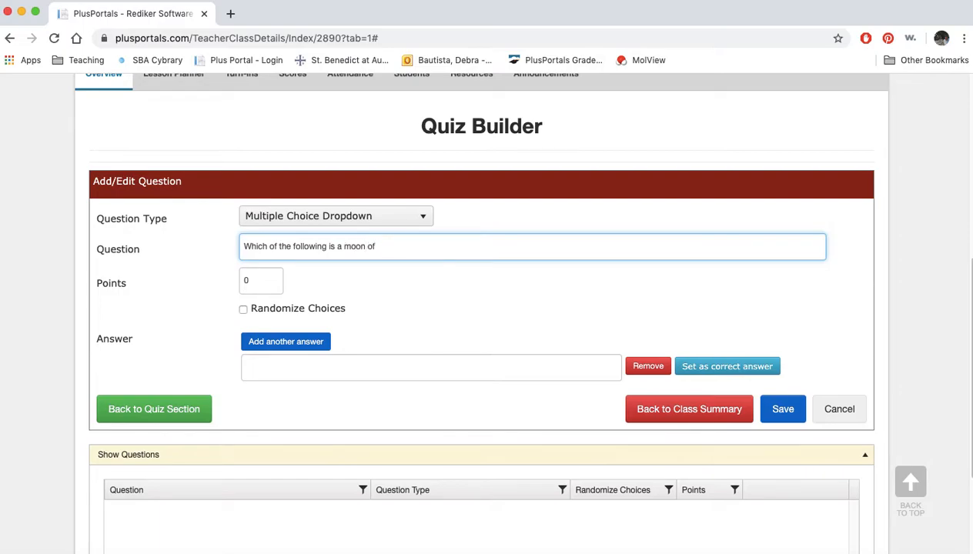
pyautogui.write('Earth?')
pyautogui.moveTo(260, 280); pyautogui.dragTo(240, 279)
pyautogui.write('2')
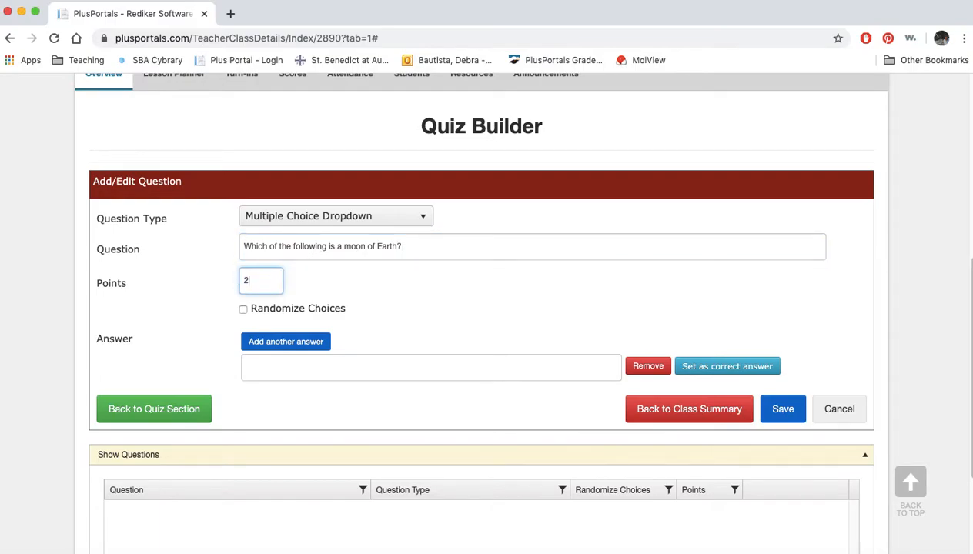
pyautogui.click(243, 311)
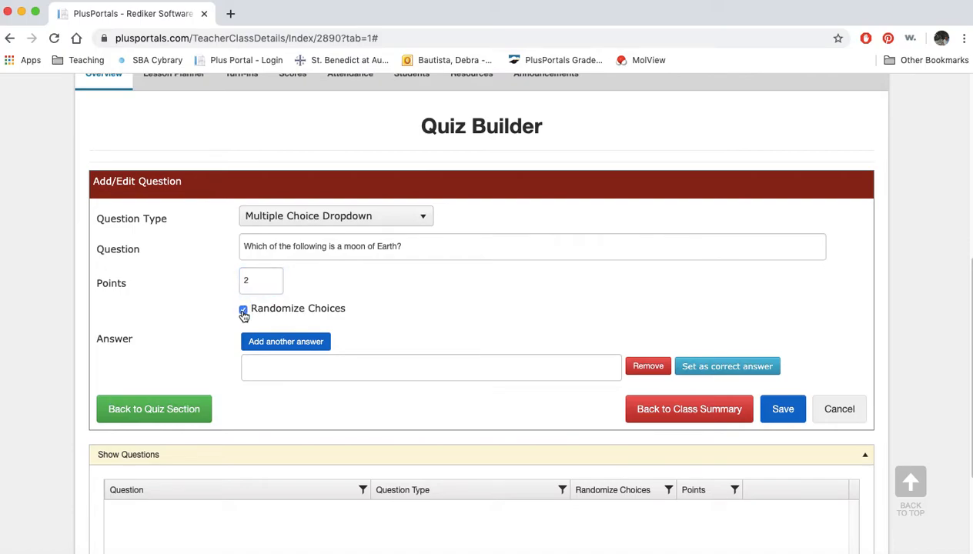
# Enter "Juno" and "Apollo" as the first two answer choices of the moon question
pyautogui.click(266, 371)
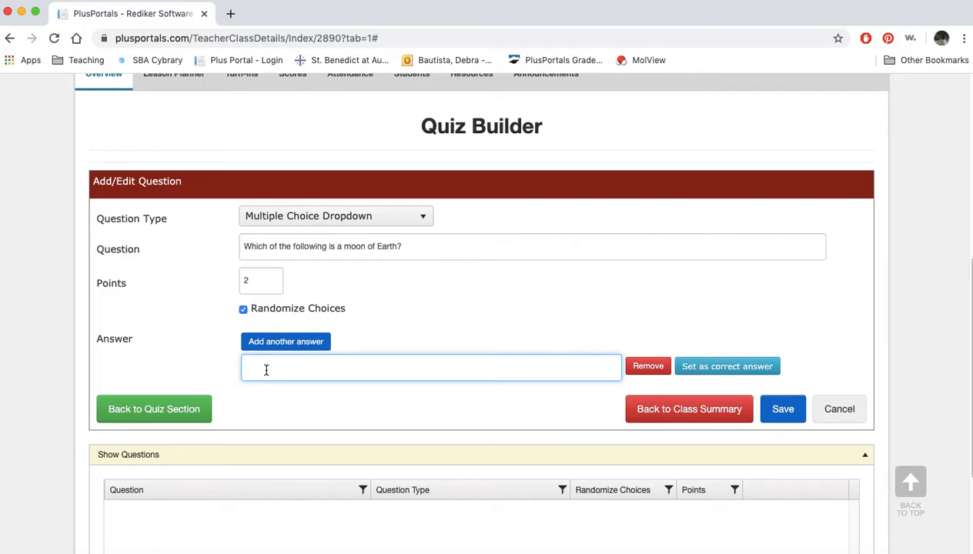
pyautogui.write('Juno')
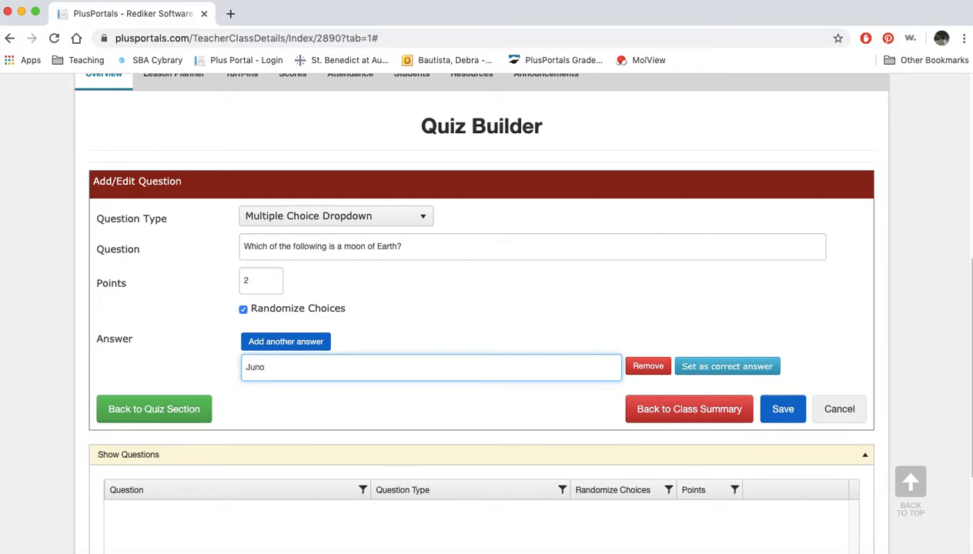
pyautogui.click(284, 341)
pyautogui.click(271, 398)
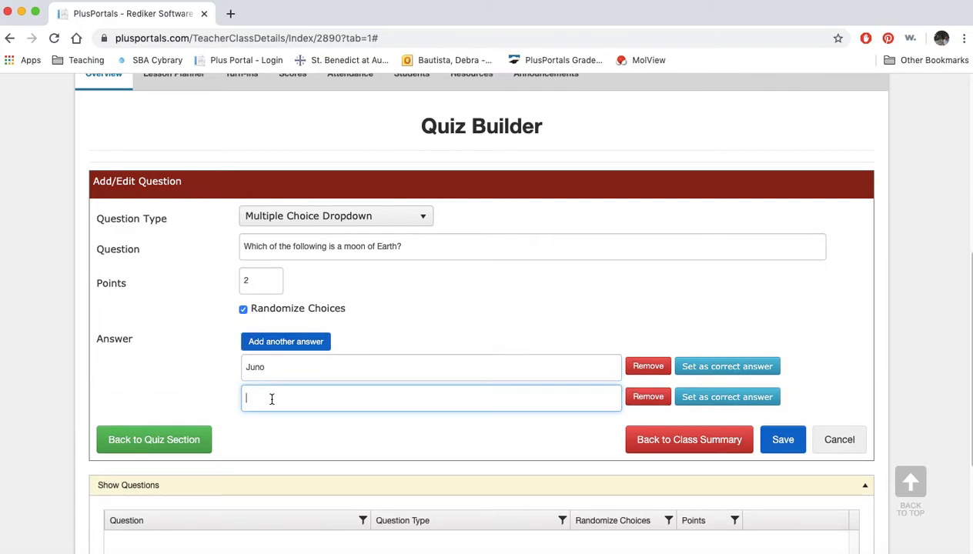
pyautogui.write('Apl')
pyautogui.write('o')
pyautogui.write('llo')
# Add "Moon" and "No idea" as the third and fourth answer choices
pyautogui.click(277, 342)
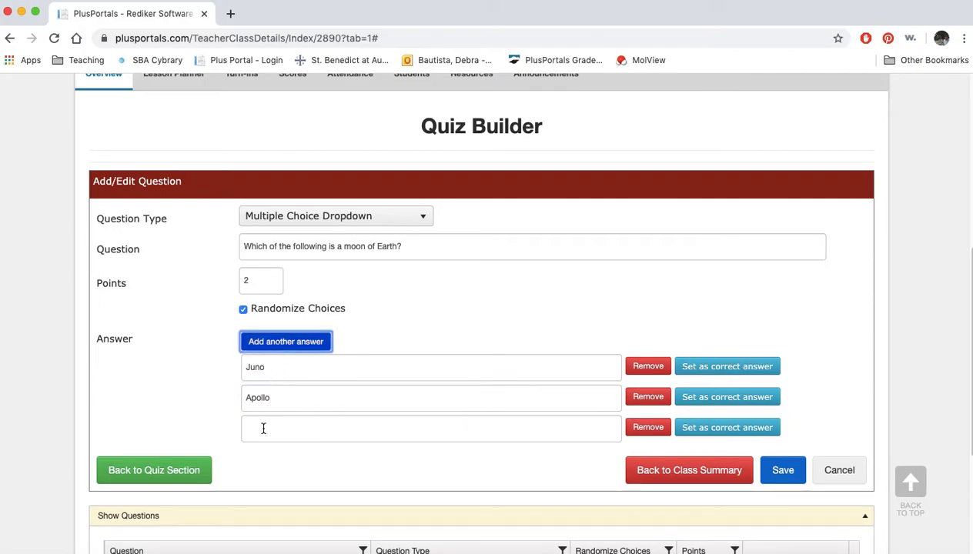
pyautogui.click(263, 428)
pyautogui.write('Moon')
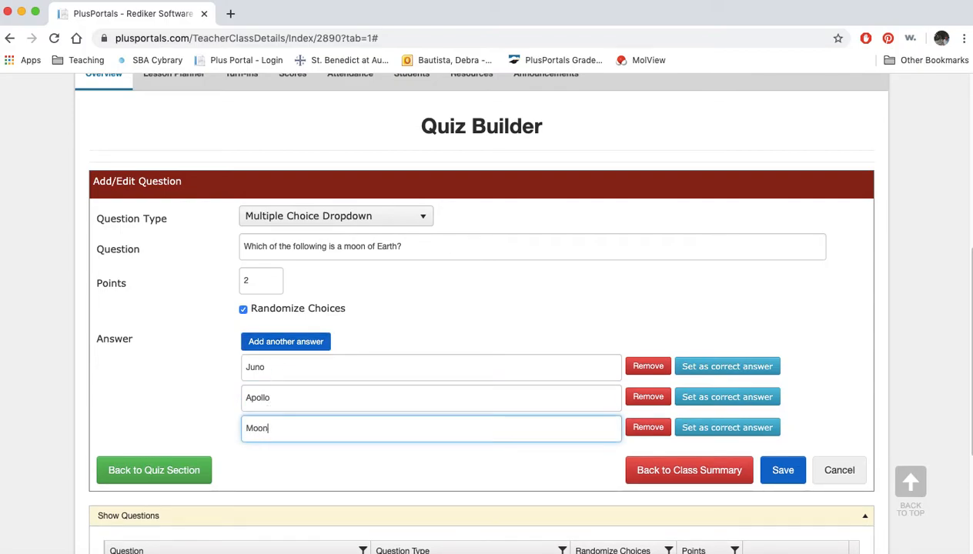
pyautogui.click(293, 344)
pyautogui.click(266, 460)
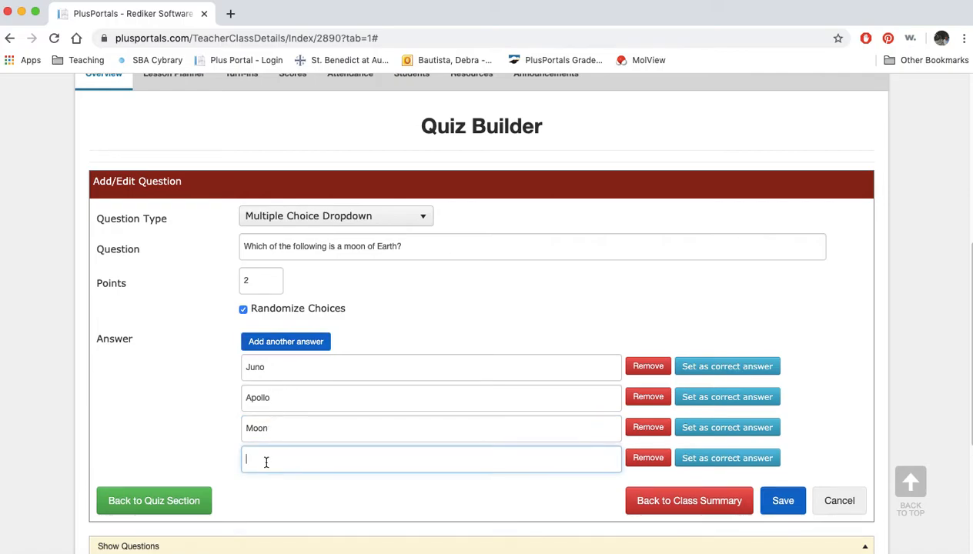
pyautogui.write('No ')
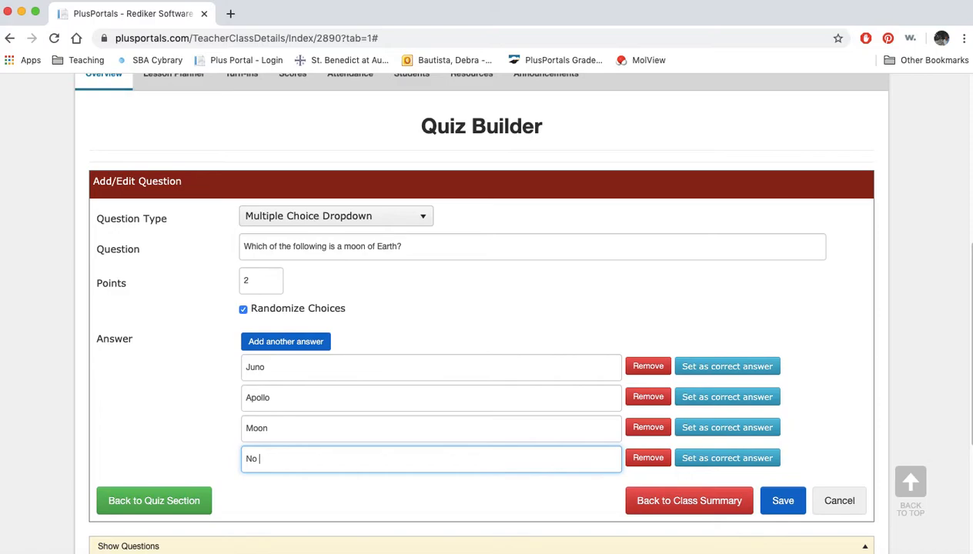
pyautogui.write('Idea')
# Set "Moon" as the correct answer and save the question
pyautogui.click(736, 431)
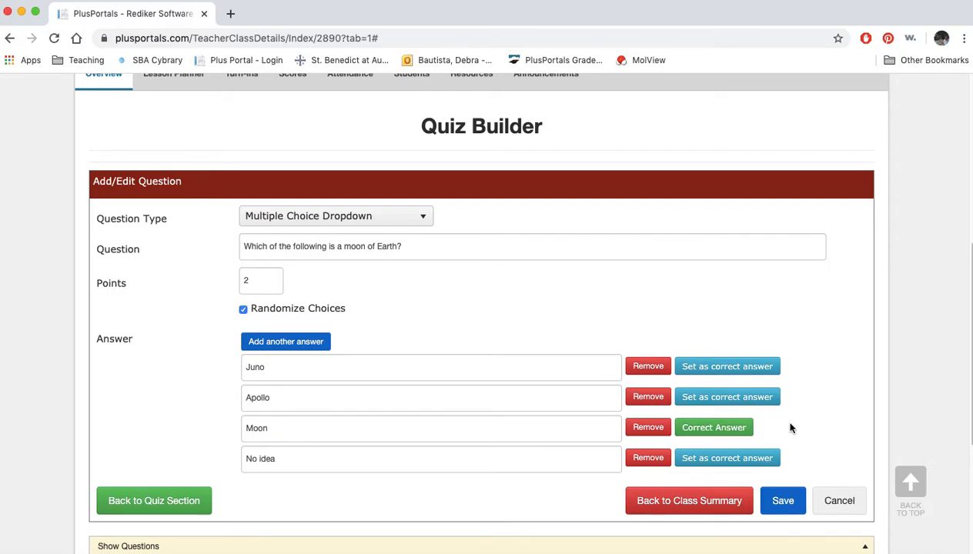
pyautogui.scroll(-2, 790, 428)
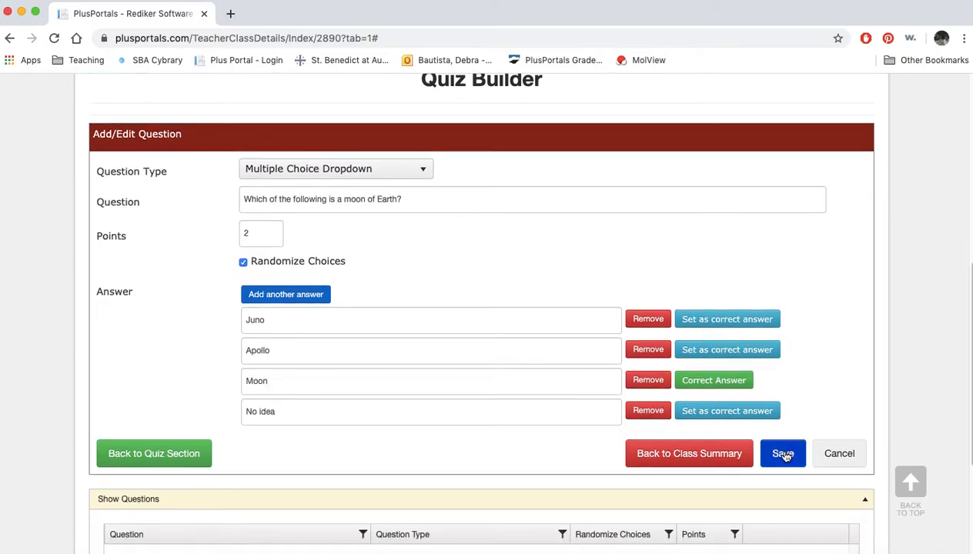
pyautogui.click(783, 454)
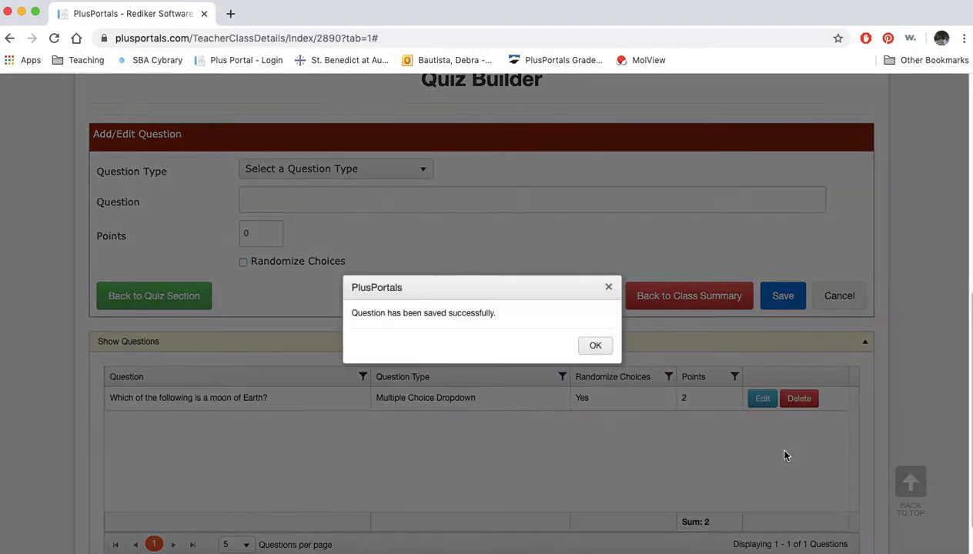
pyautogui.click(594, 346)
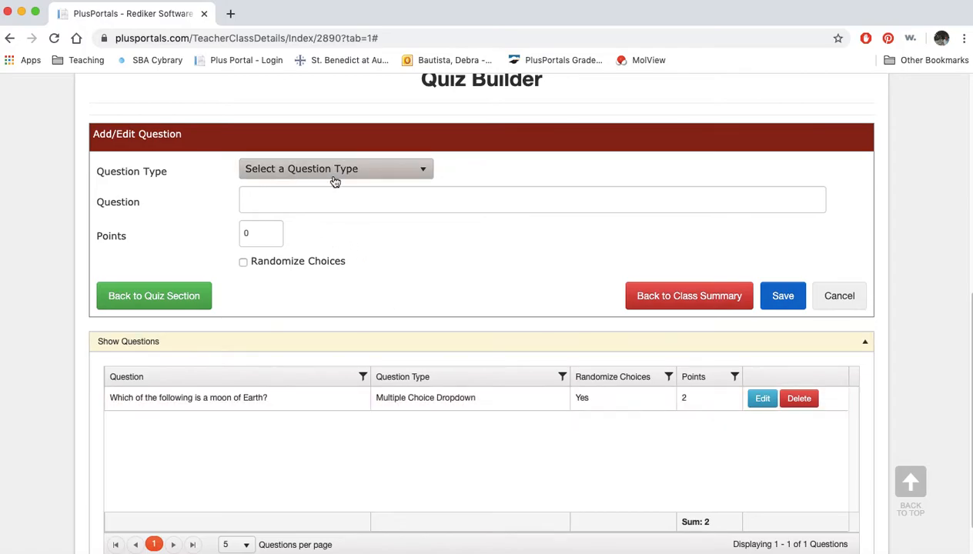
# Start a True or False question with the text "Earth is the closest planet to the Sun."
pyautogui.click(427, 172)
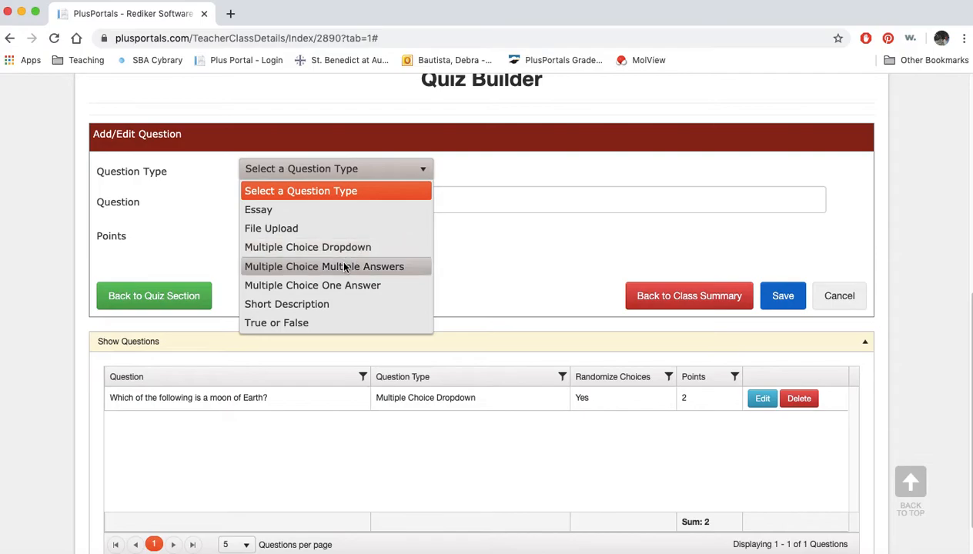
pyautogui.click(304, 324)
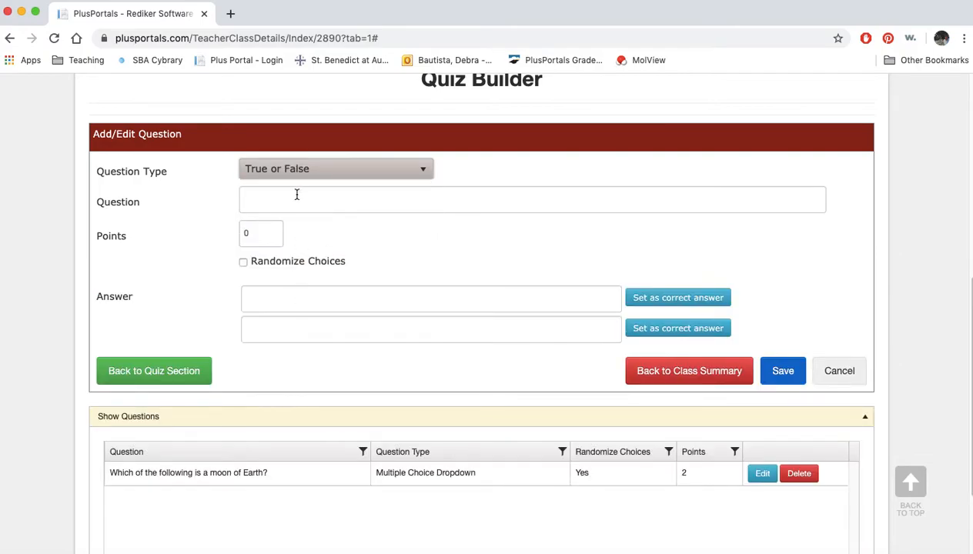
pyautogui.click(296, 197)
pyautogui.write('E')
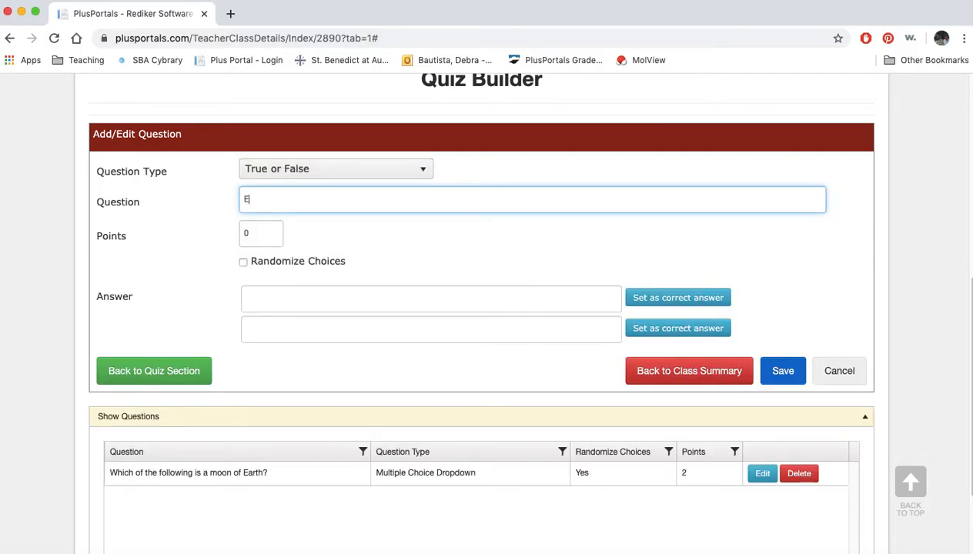
pyautogui.write('arth is the closest planet to the Sun.')
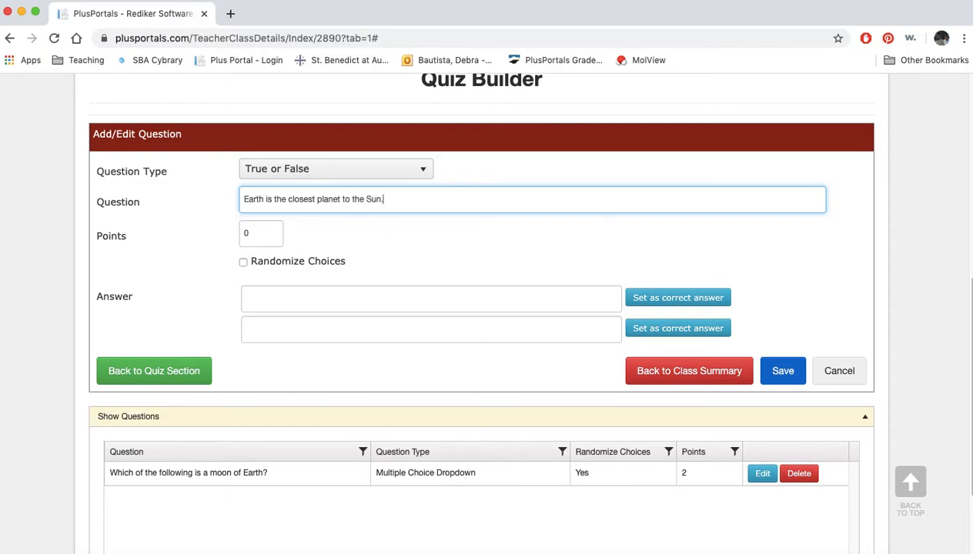
# Give the question 2 points with randomized choices, and enter "True" and "False" as its answers
pyautogui.click(252, 237)
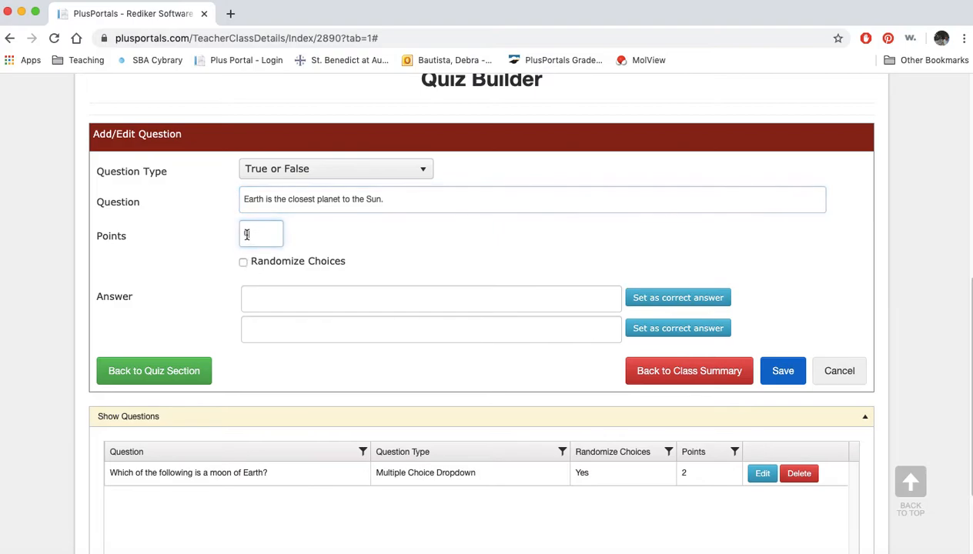
pyautogui.write('2')
pyautogui.click(243, 262)
pyautogui.click(260, 294)
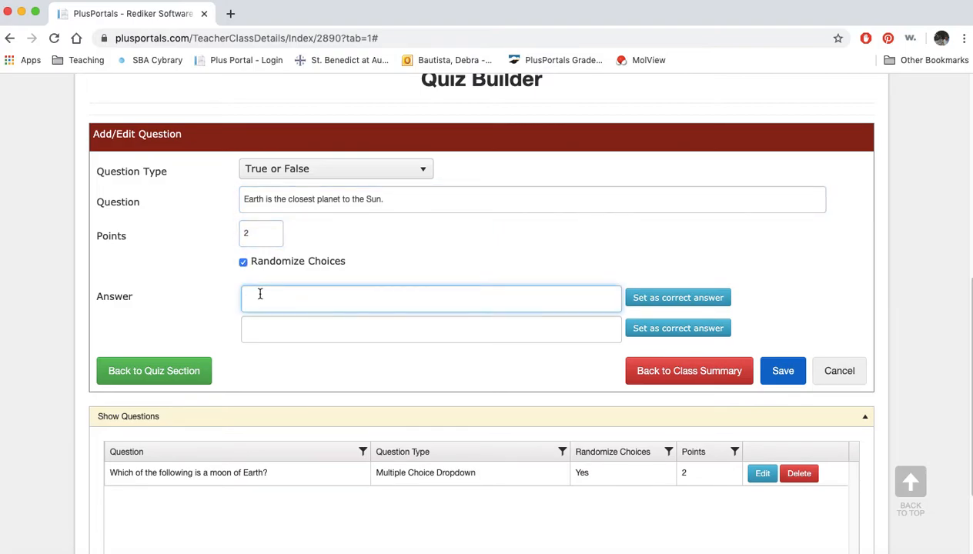
pyautogui.write('True')
pyautogui.click(257, 330)
pyautogui.write('False')
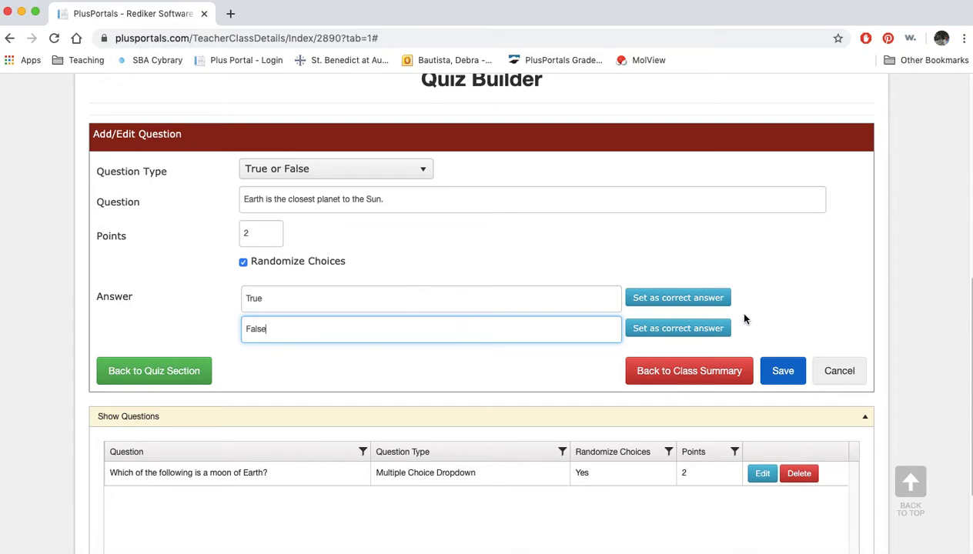
# Set "False" as the correct answer and save the True or False question
pyautogui.click(697, 331)
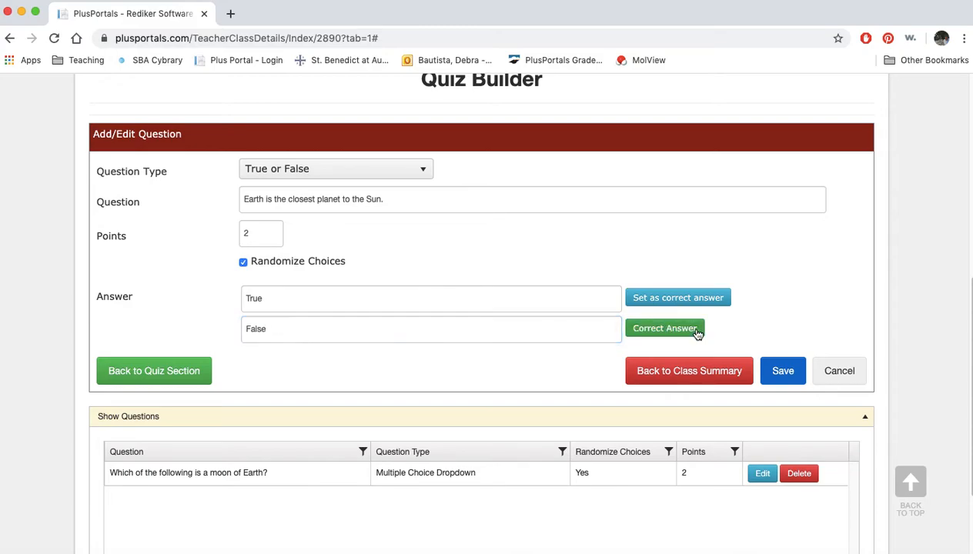
pyautogui.click(784, 374)
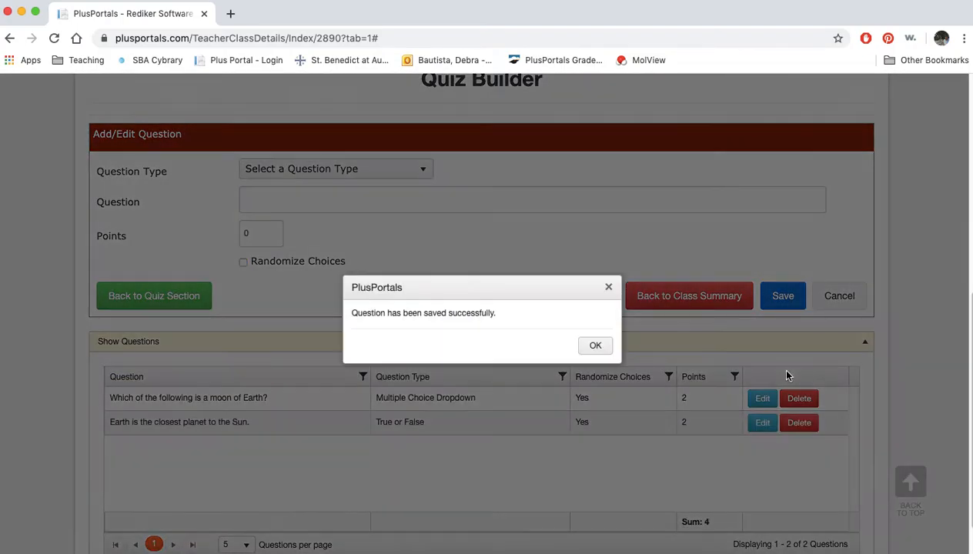
pyautogui.click(595, 348)
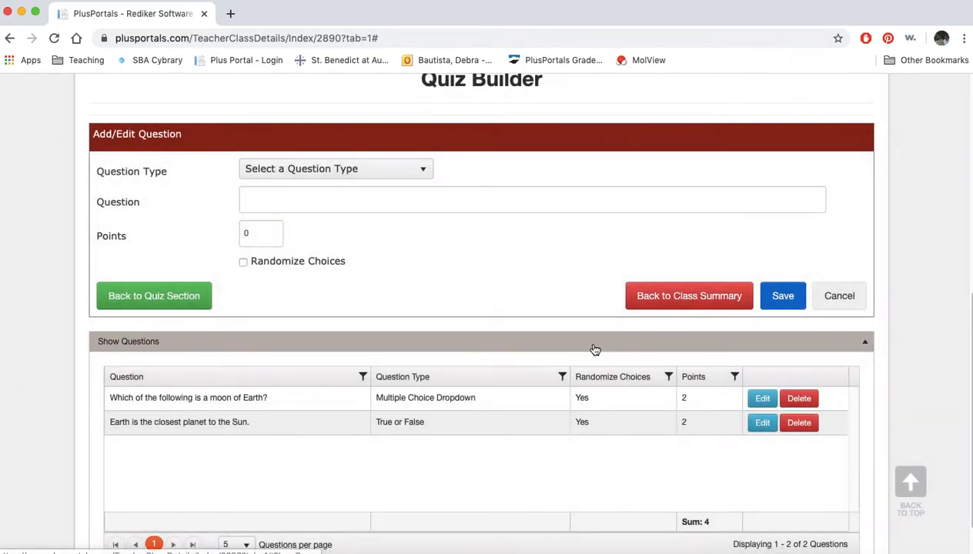
# Start an Essay question with the text "Explain the stages of a star."
pyautogui.click(424, 173)
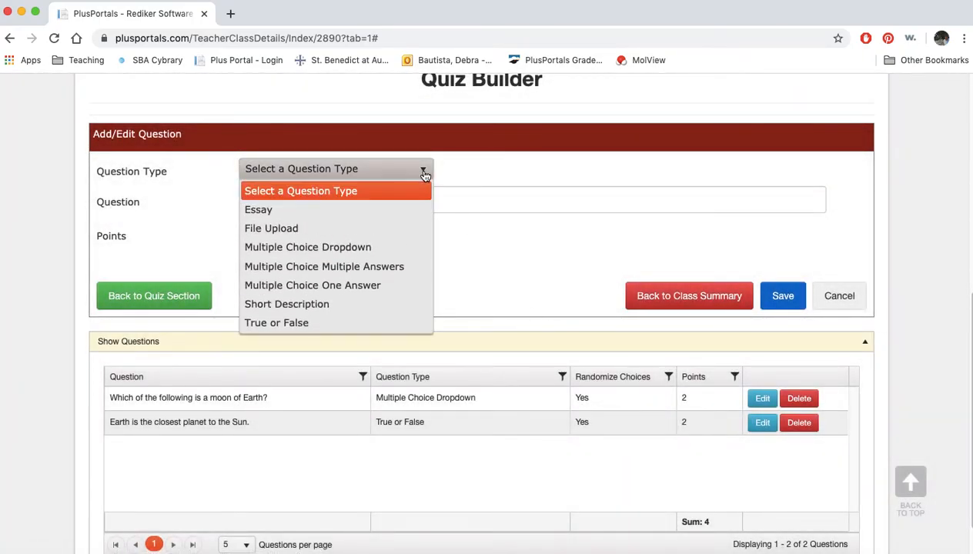
pyautogui.click(310, 214)
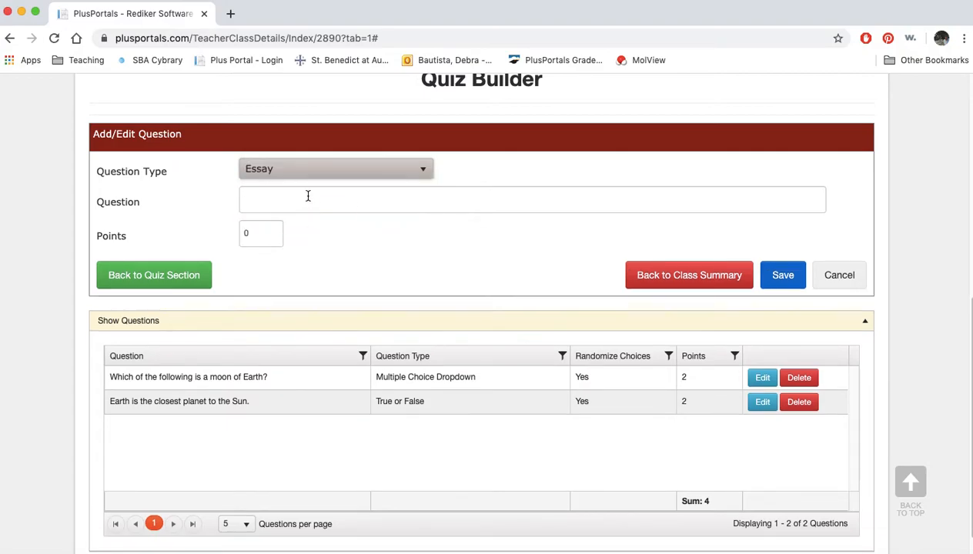
pyautogui.click(307, 197)
pyautogui.write('Explain the')
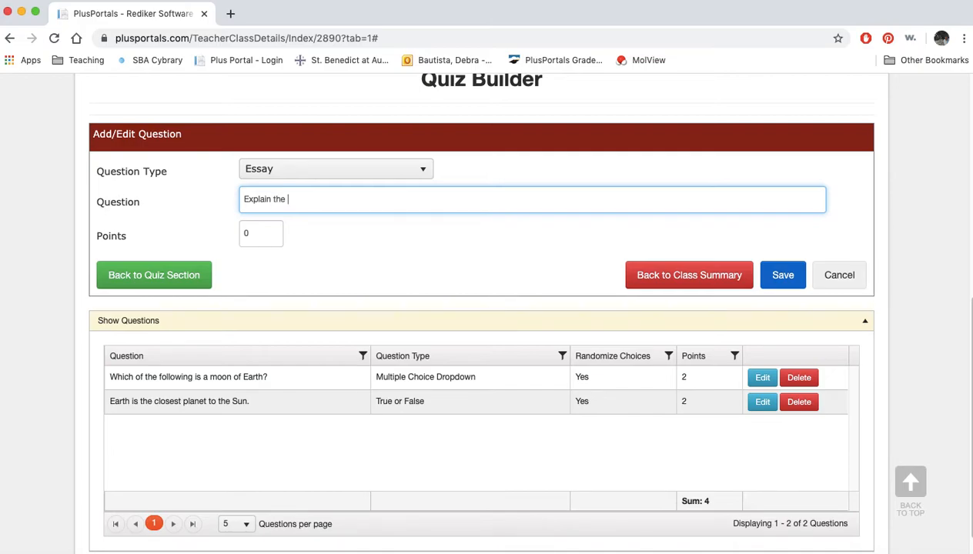
pyautogui.write('stages of a star.')
# Set the essay question's points to 4 and save it
pyautogui.press('Tab')
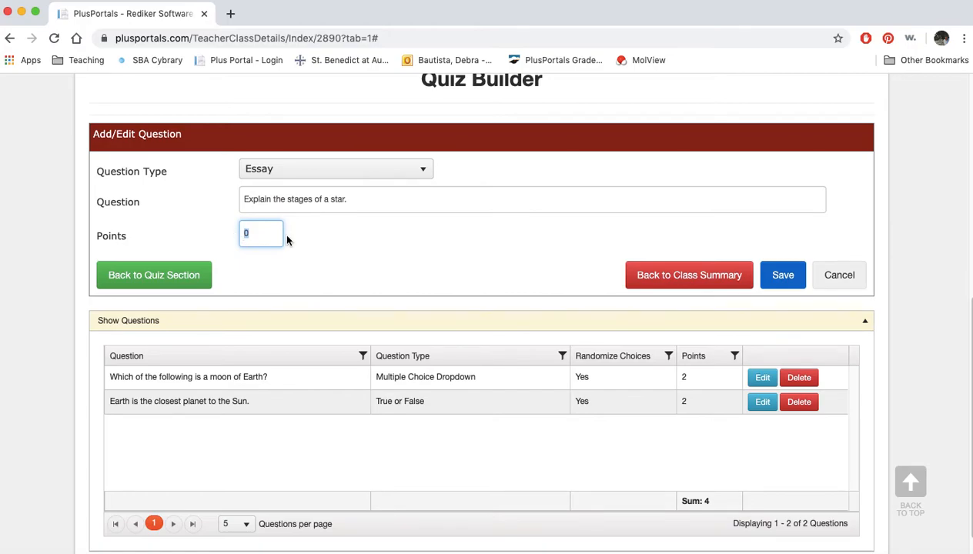
pyautogui.write('4')
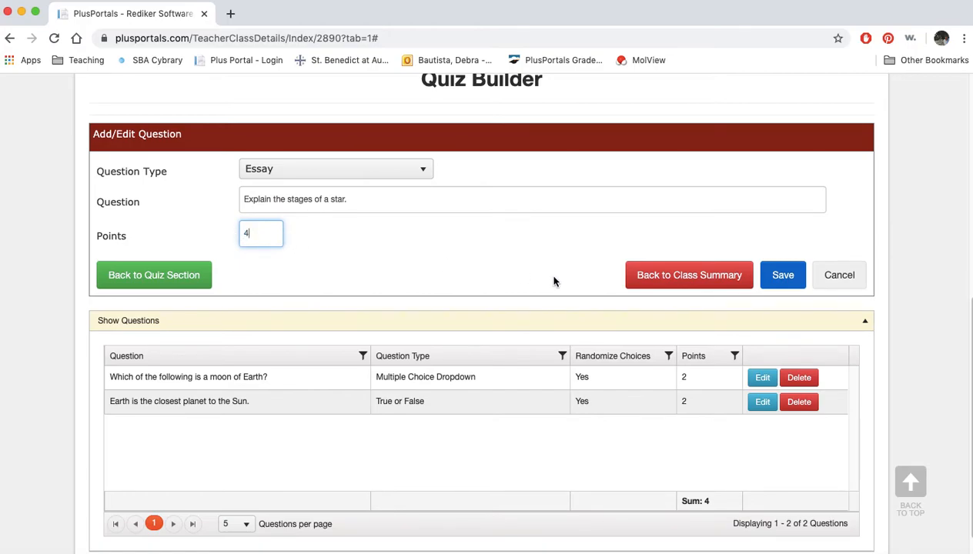
pyautogui.click(782, 279)
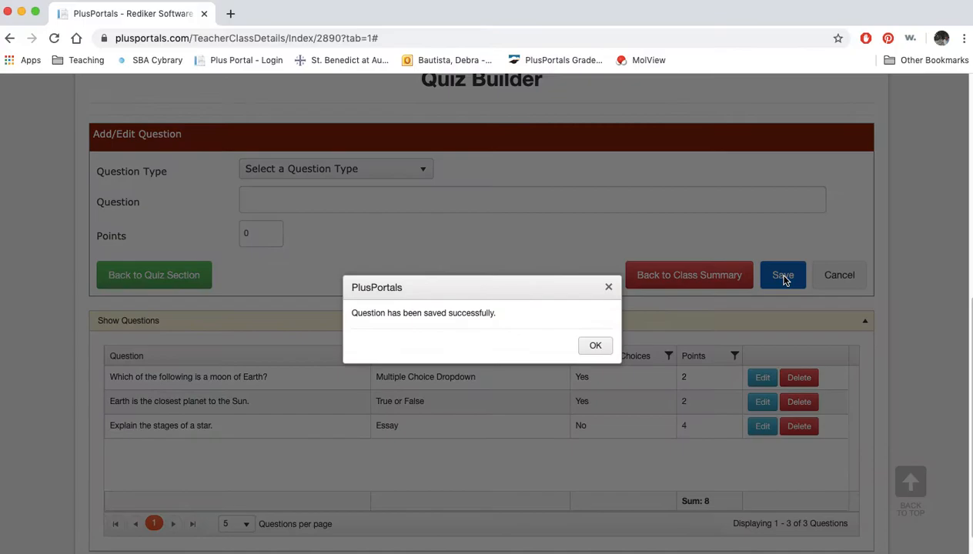
pyautogui.click(594, 346)
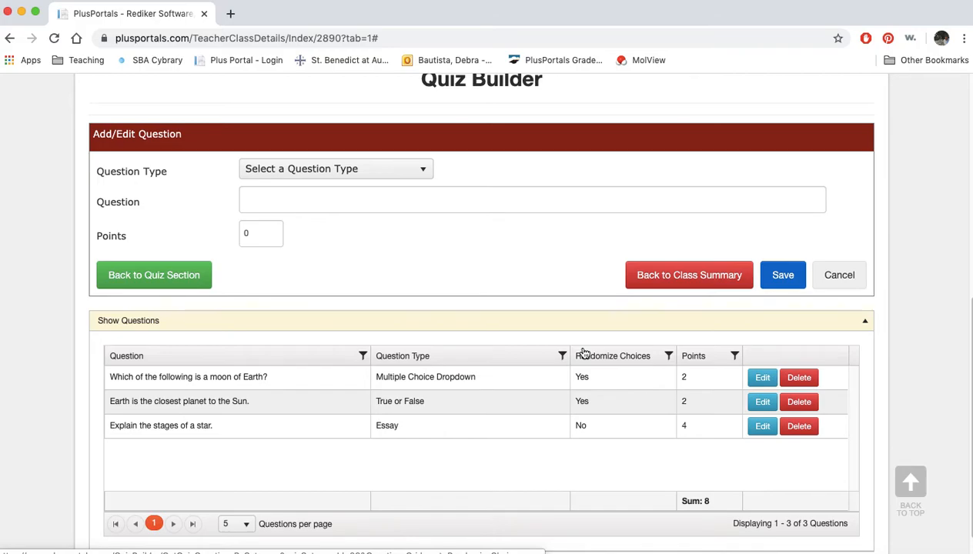
pyautogui.click(658, 406)
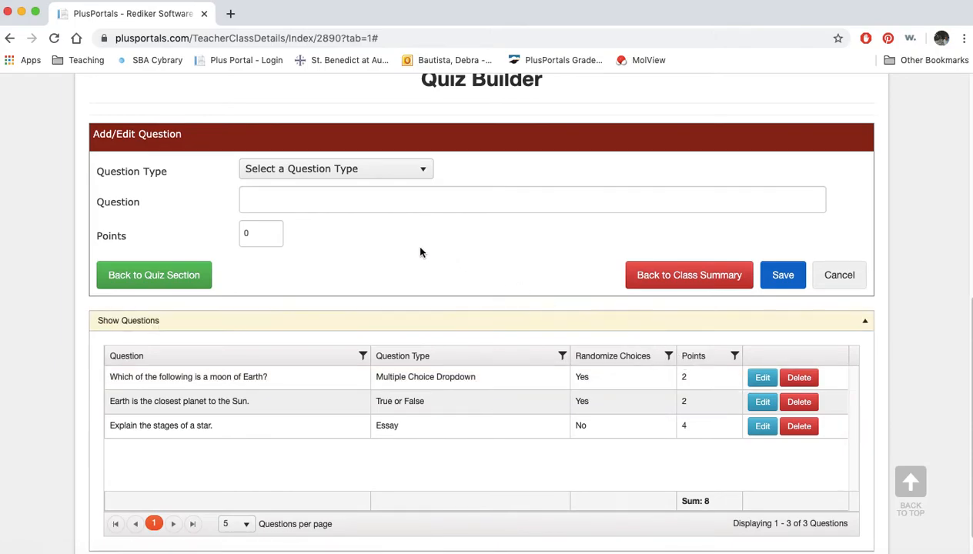
# Start a Multiple Choice Multiple Answers question with the text "Which of these have moons?"
pyautogui.click(304, 171)
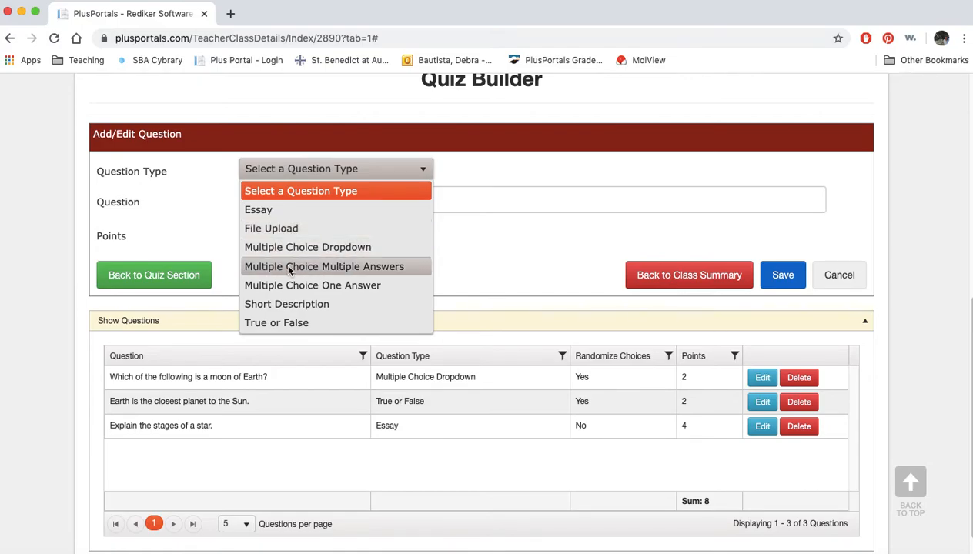
pyautogui.click(289, 266)
pyautogui.click(284, 201)
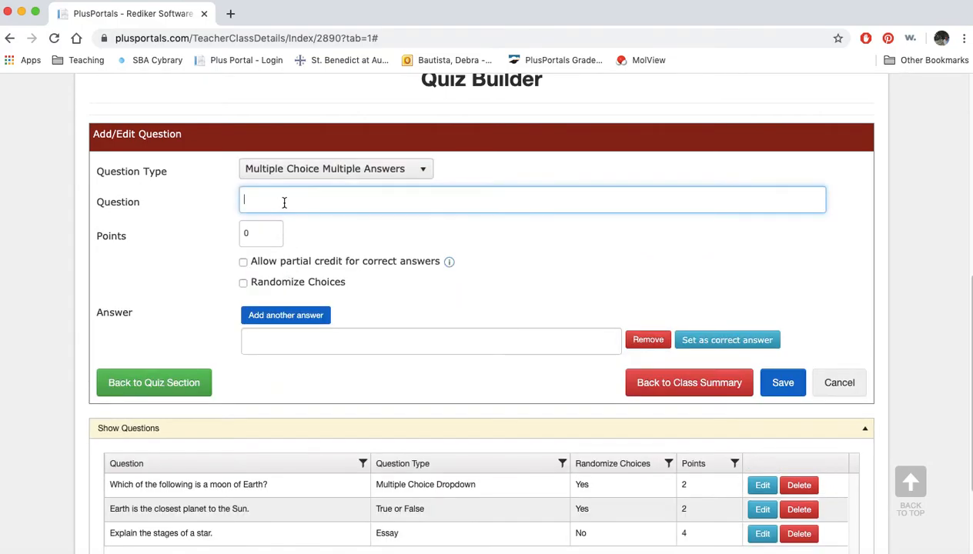
pyautogui.write('Which of these have moons?')
# Set the question's points to 2, allow partial credit for correct answers and randomize the choices
pyautogui.click(263, 233)
pyautogui.doubleClick(262, 233)
pyautogui.write('2')
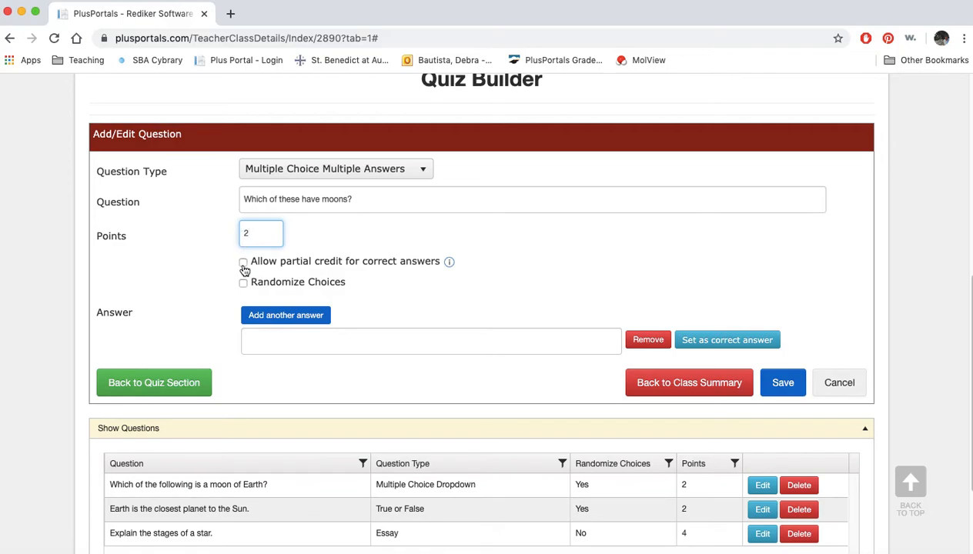
pyautogui.click(243, 262)
pyautogui.click(242, 284)
# Enter "Earth" as the first answer and add a second answer line
pyautogui.click(260, 342)
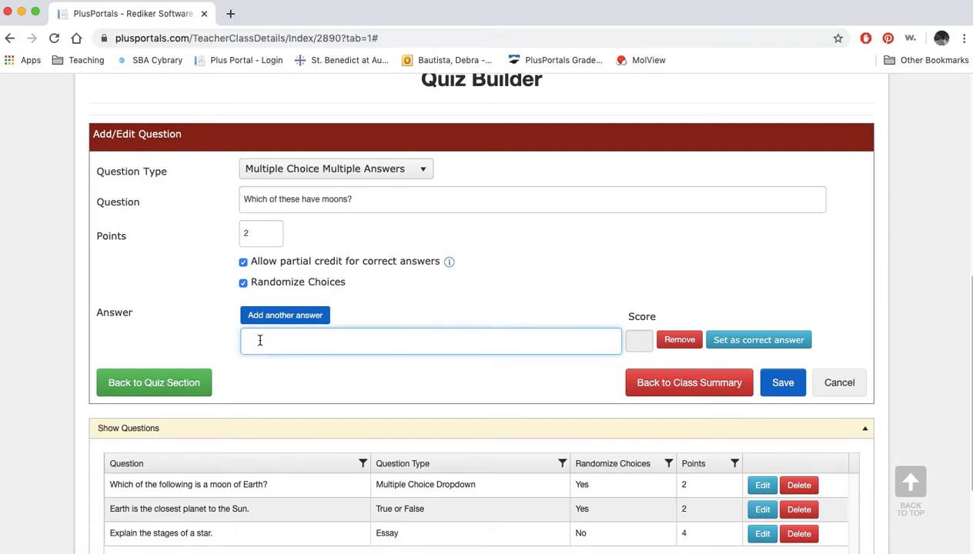
pyautogui.write('Earth')
pyautogui.click(262, 321)
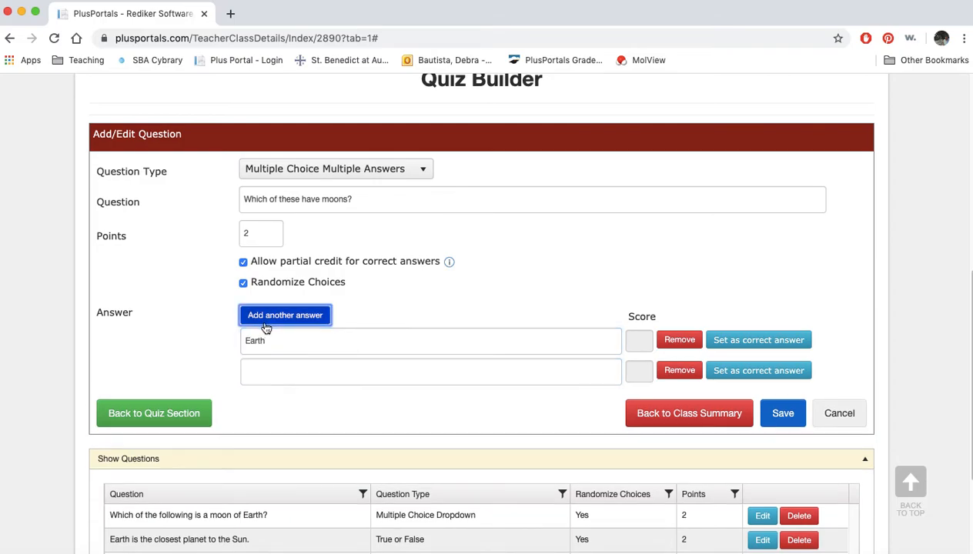
pyautogui.click(749, 347)
pyautogui.click(296, 373)
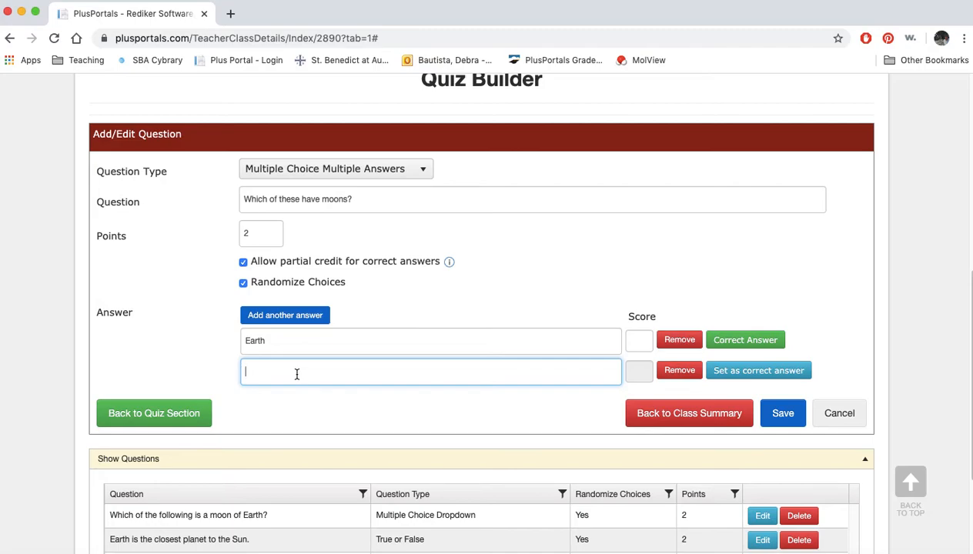
pyautogui.click(760, 347)
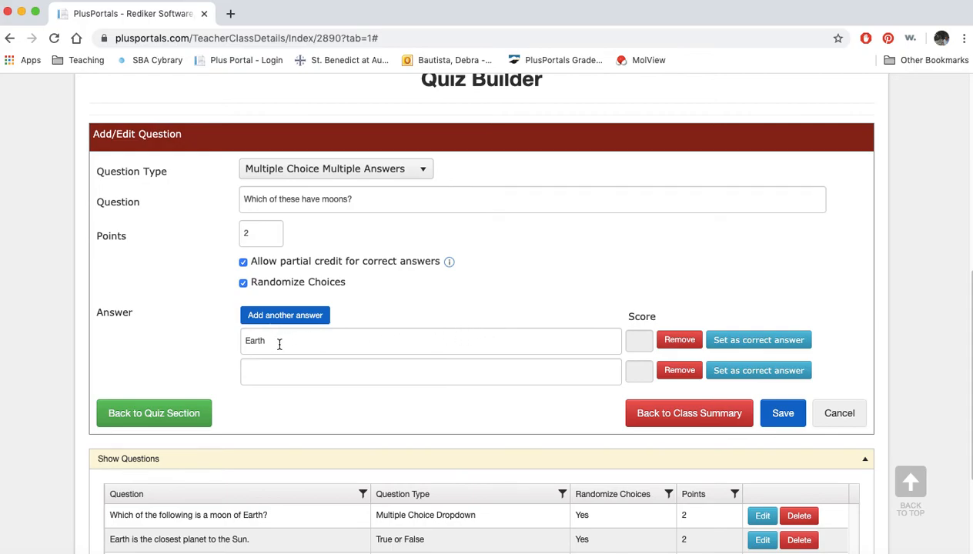
# Enter "Venus" as the second answer of the moons question
pyautogui.click(290, 370)
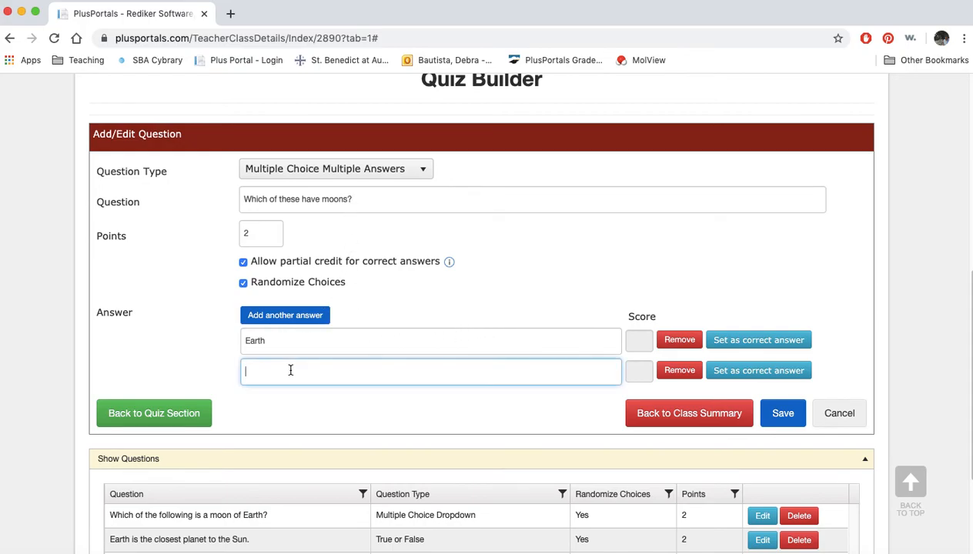
pyautogui.write('Venus')
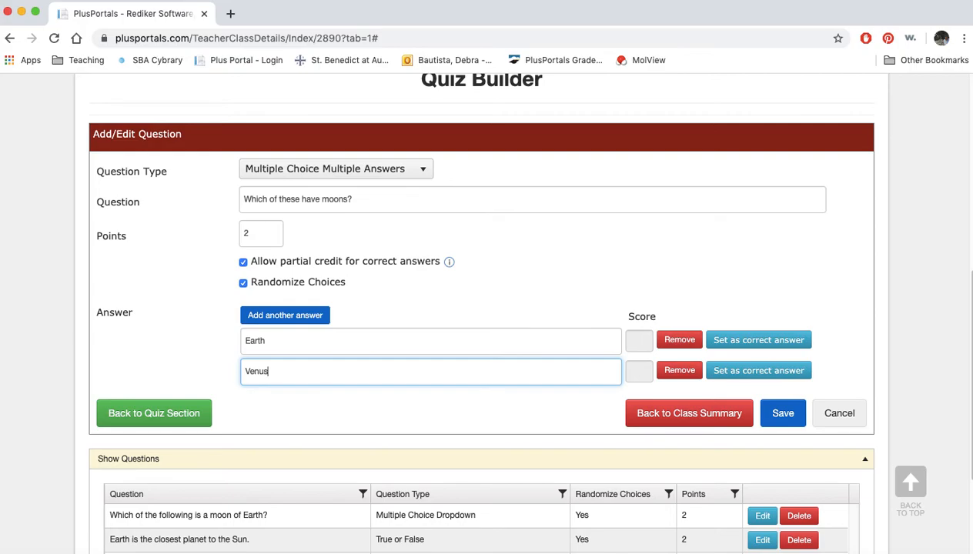
# Add a third answer, "Jupiter", and set it as the correct answer
pyautogui.click(285, 317)
pyautogui.click(268, 396)
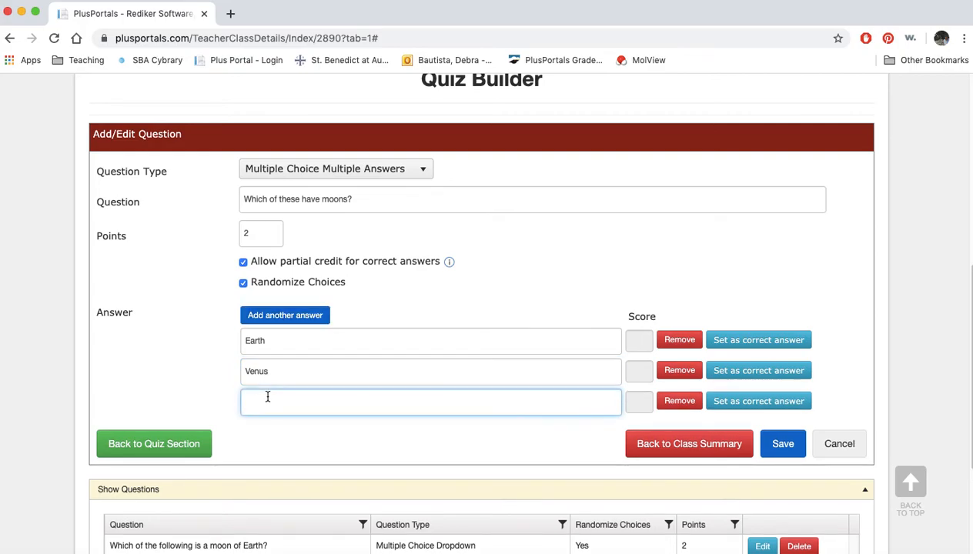
pyautogui.write('Jup')
pyautogui.write('iter')
pyautogui.click(761, 401)
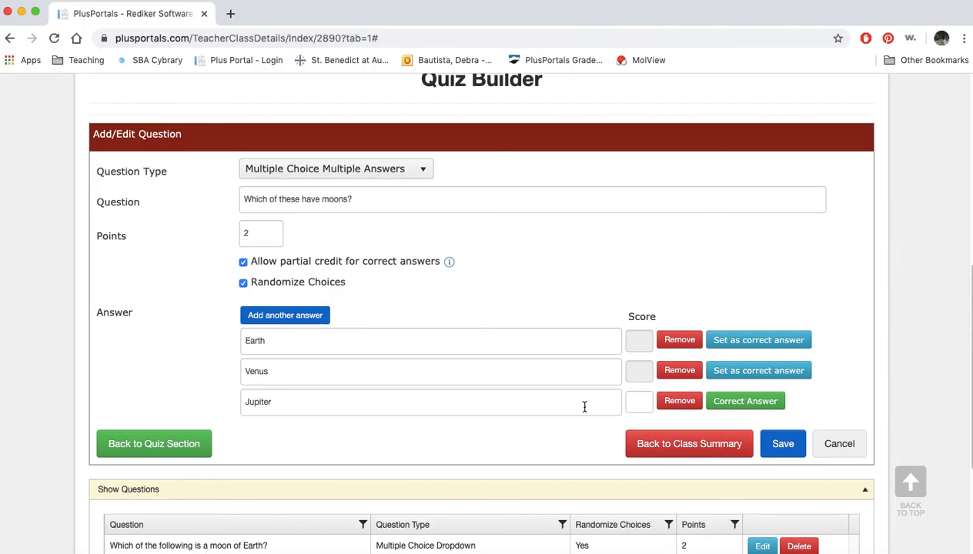
# Try to save the moons question with partial credit allowed and no score entered for Jupiter
pyautogui.click(783, 445)
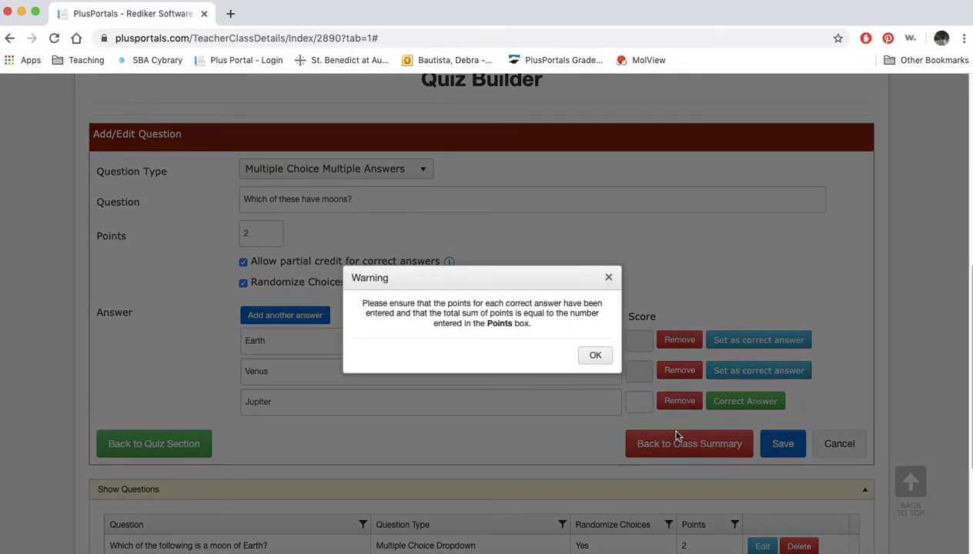
pyautogui.click(593, 354)
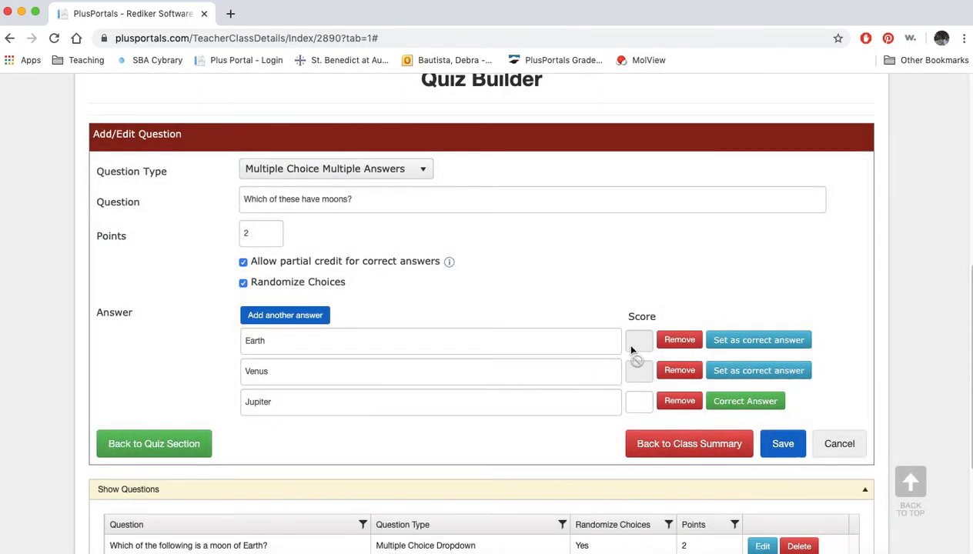
pyautogui.click(547, 345)
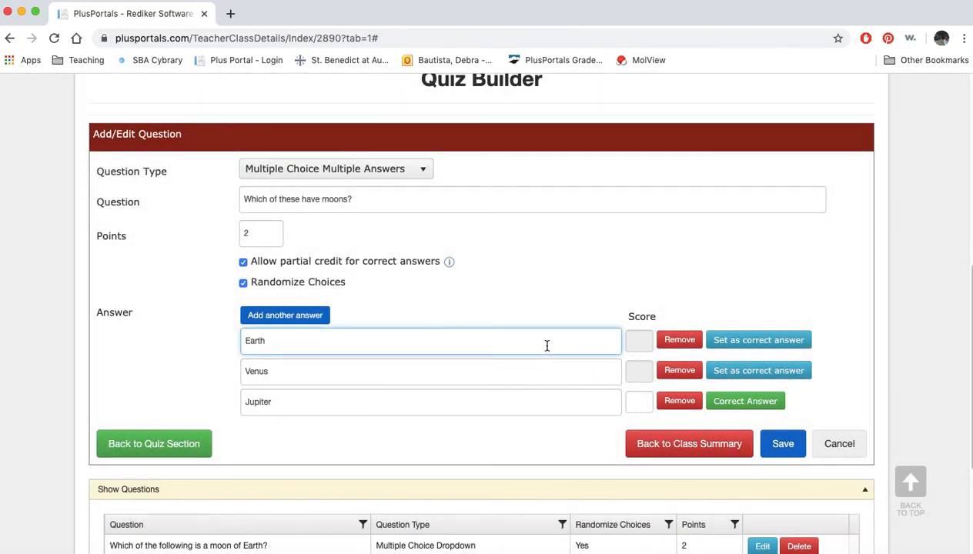
# Turn off partial credit for correct answers and save the multiple-answer question
pyautogui.click(243, 264)
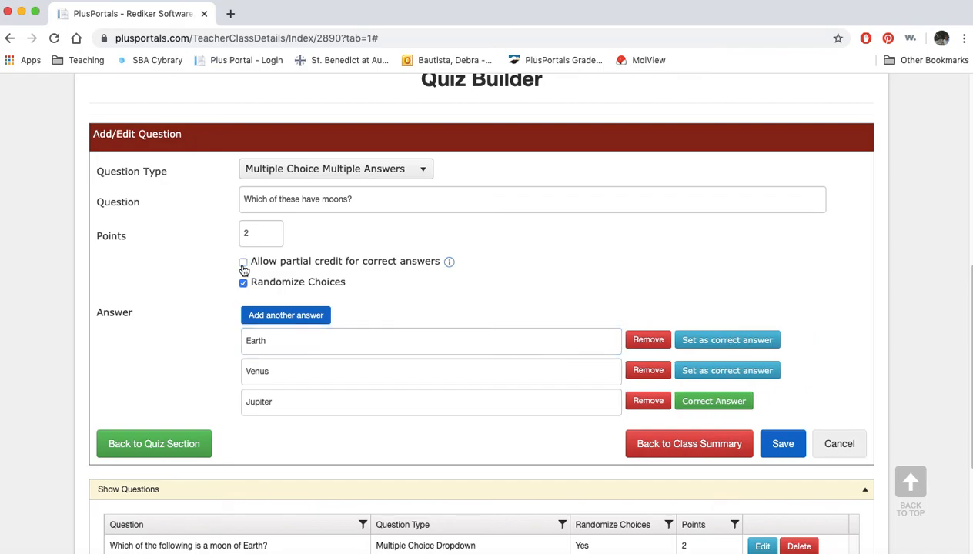
pyautogui.click(788, 448)
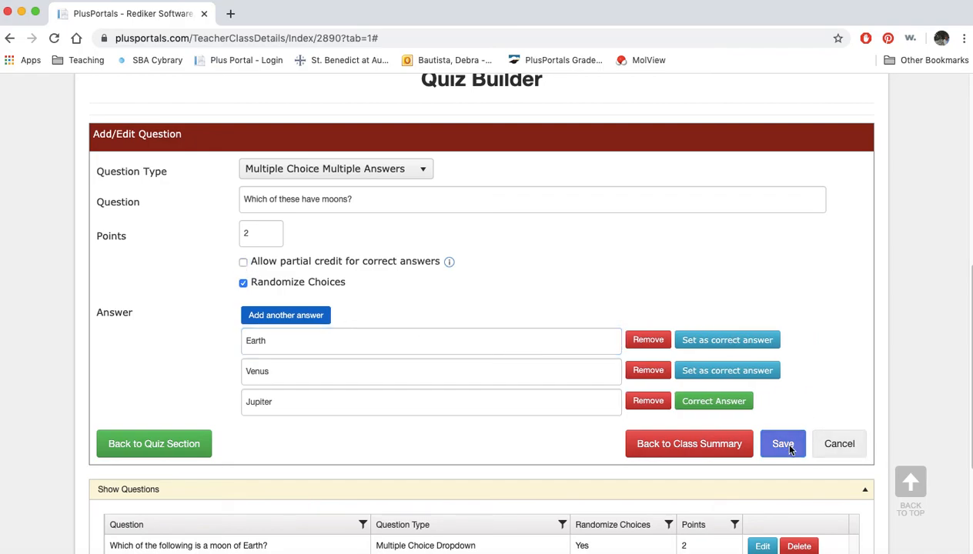
pyautogui.click(592, 344)
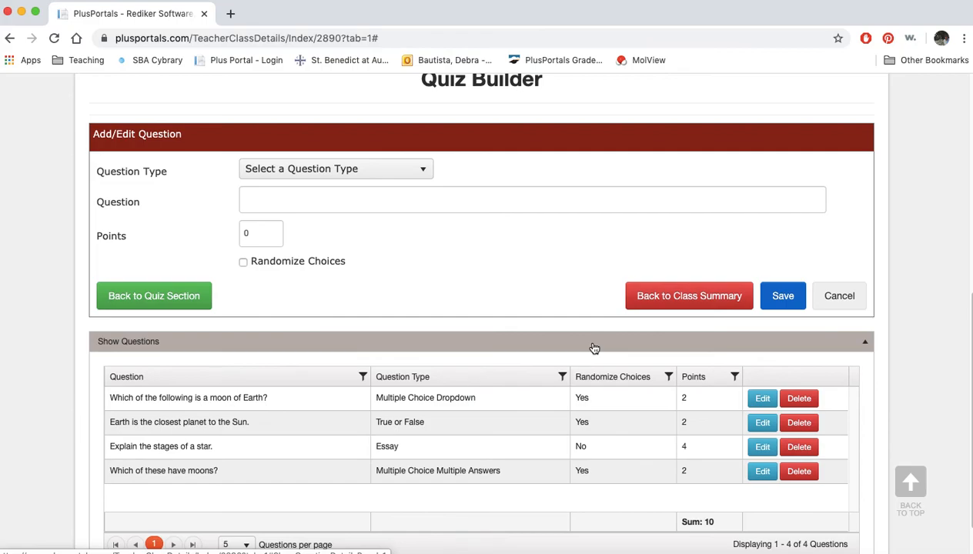
# Return to the class summary and go to the Class Quizzes list
pyautogui.click(685, 295)
pyautogui.scroll(-3, 721, 419)
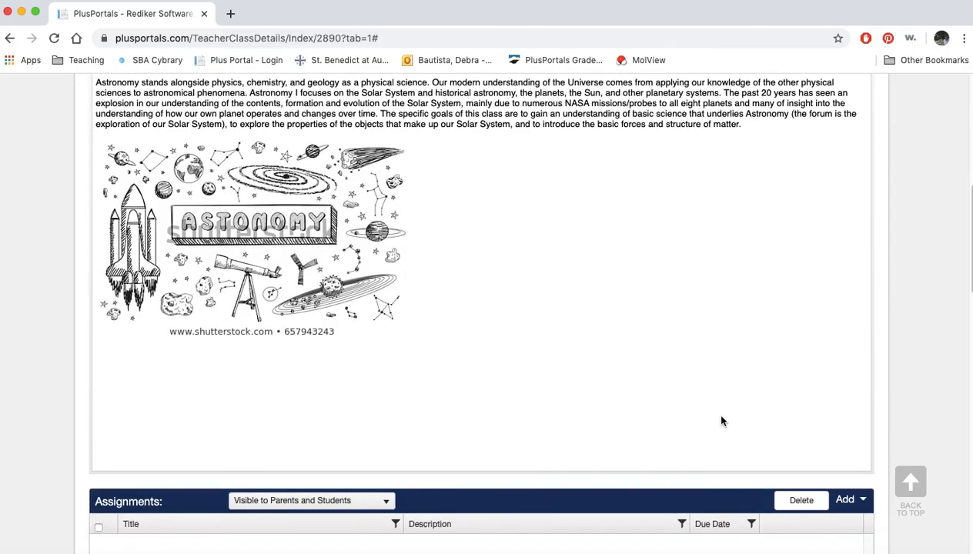
pyautogui.scroll(-10, 721, 420)
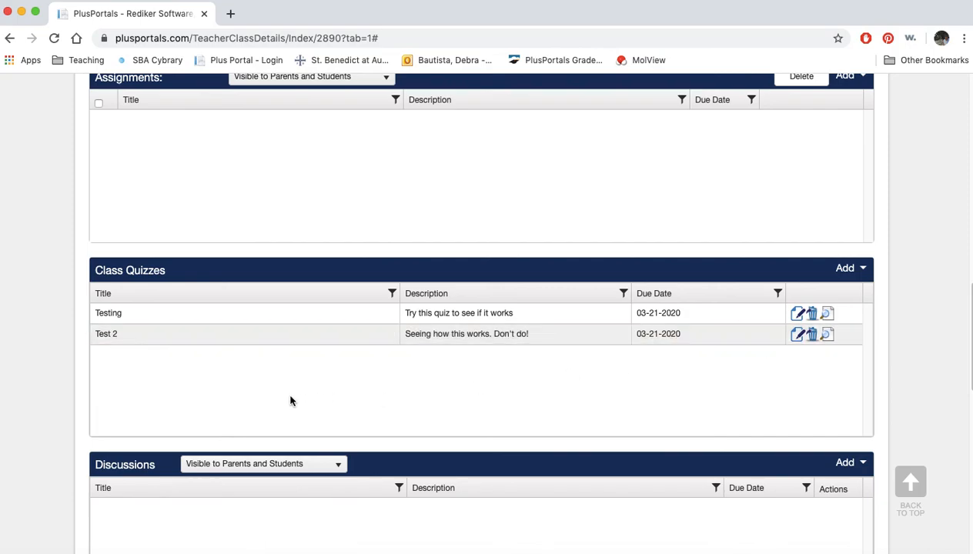
# Delete the "Test 2" quiz from the Class Quizzes list and confirm the deletion
pyautogui.click(814, 336)
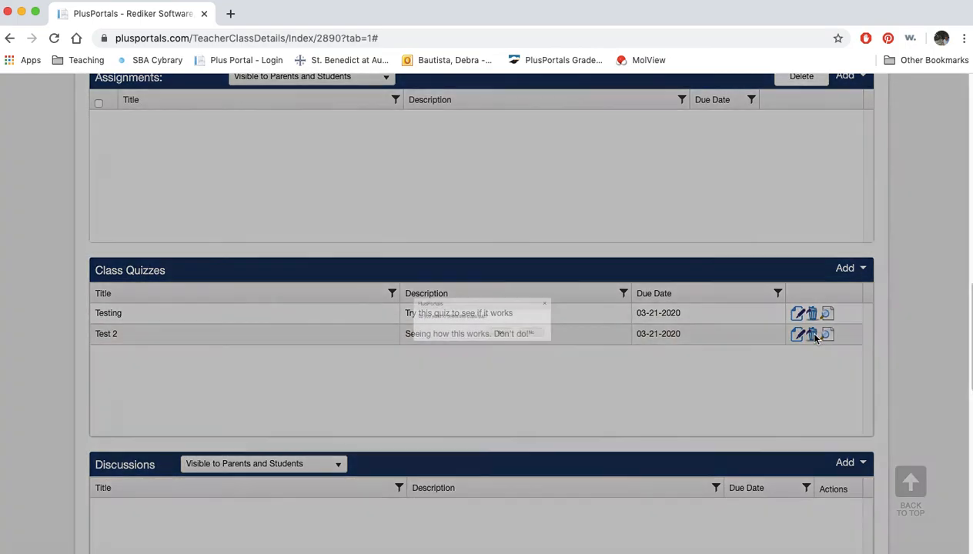
pyautogui.click(506, 348)
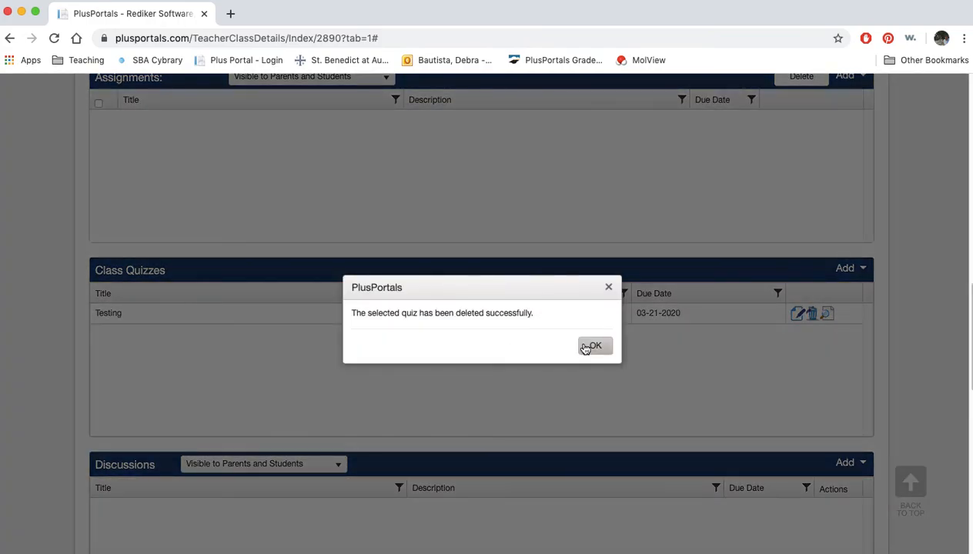
pyautogui.click(586, 346)
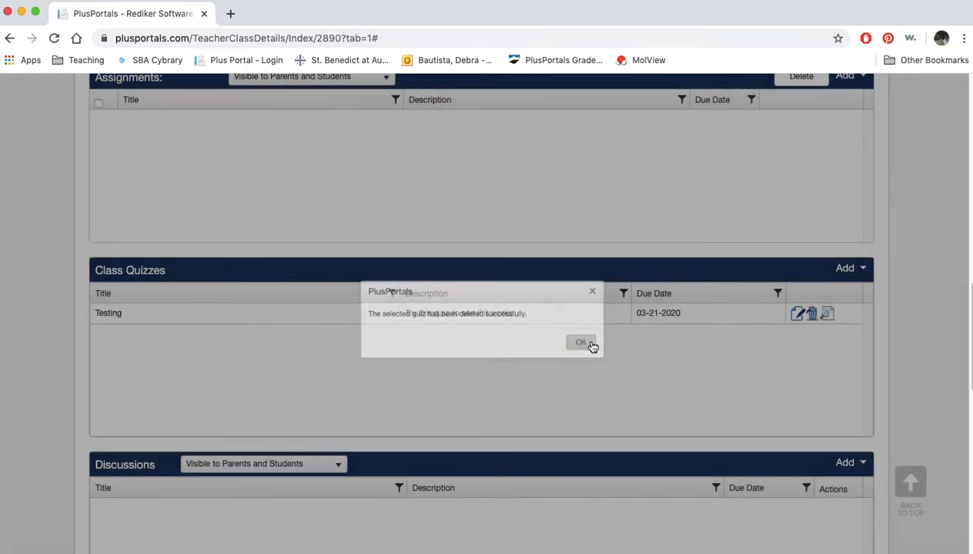
# Delete the "Testing" quiz from the class as well, confirming the deletion
pyautogui.click(812, 315)
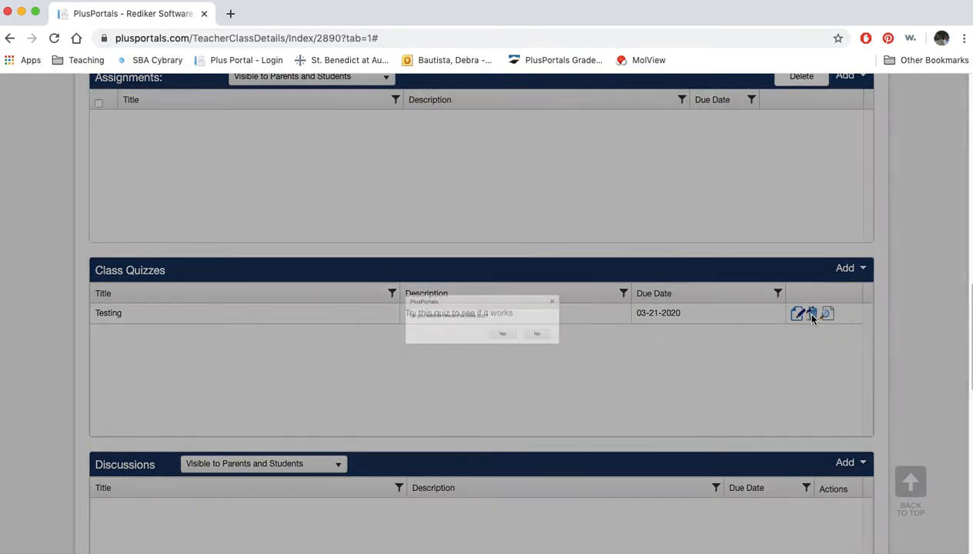
pyautogui.click(519, 346)
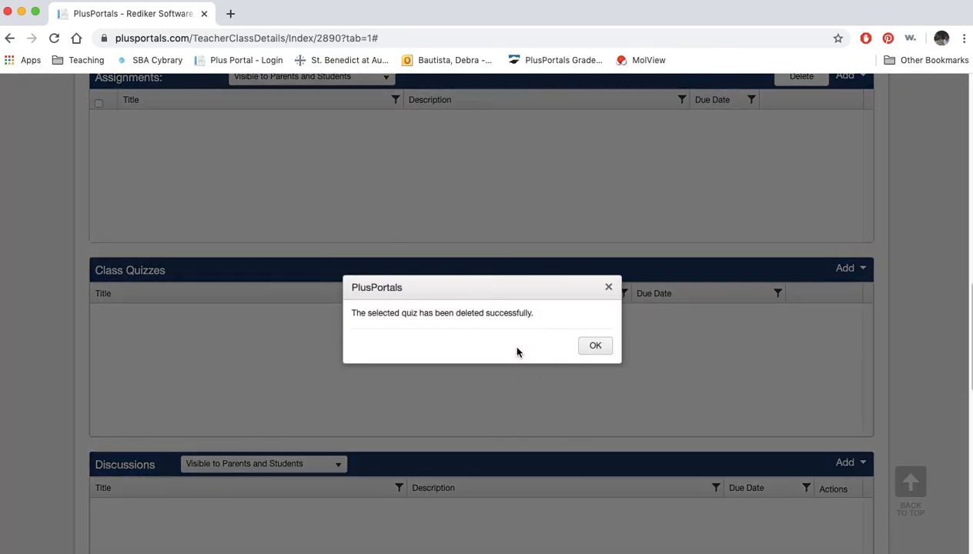
pyautogui.click(582, 351)
pyautogui.scroll(2, 636, 243)
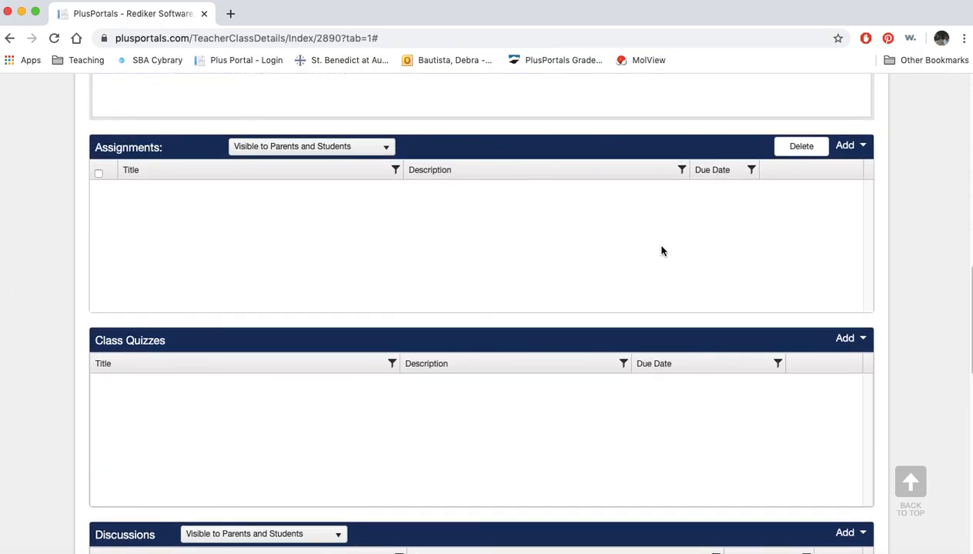